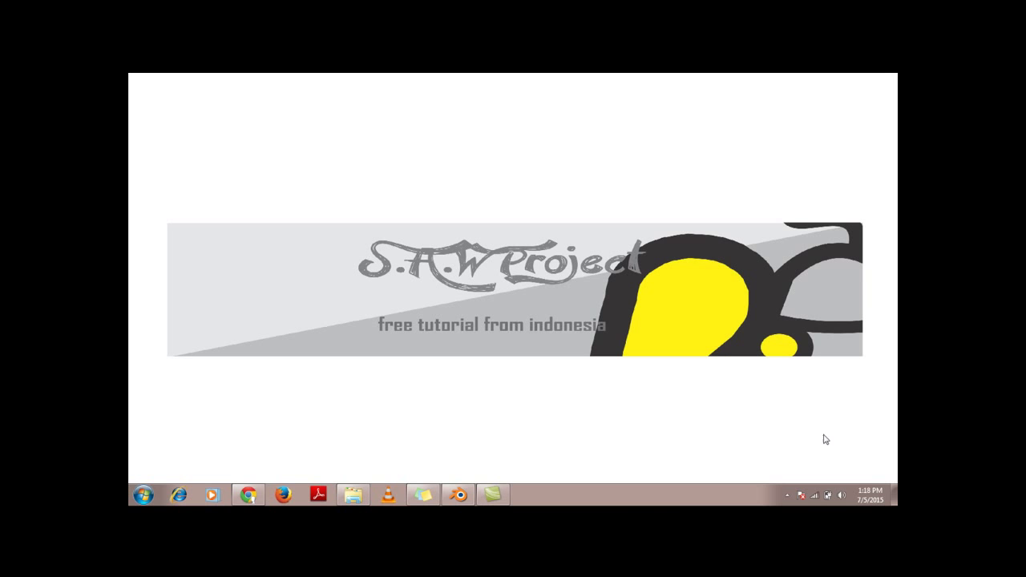
# Orbit to a higher view of the stairs and select the small cube Cube.005
pyautogui.click(458, 494)
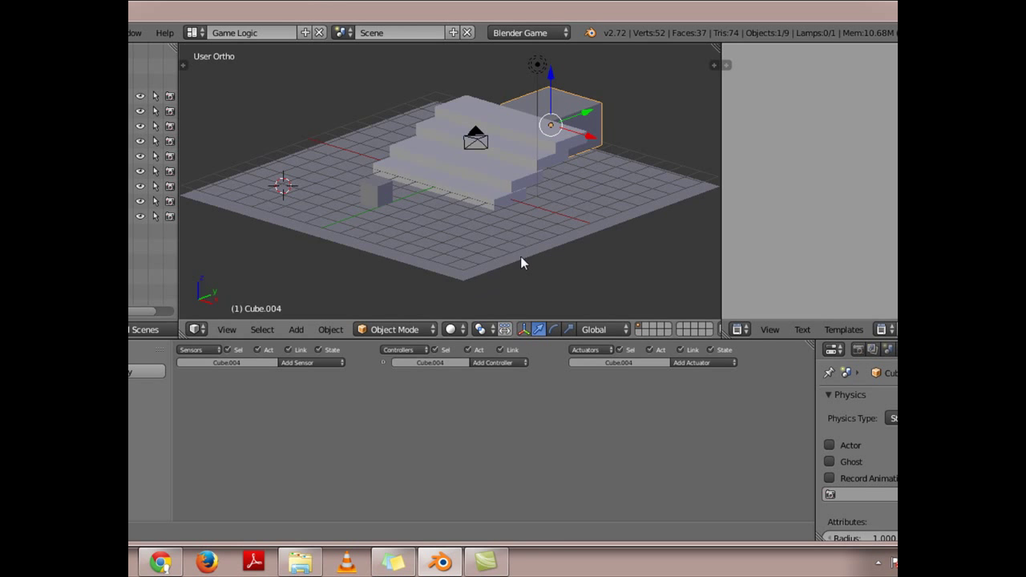
pyautogui.moveTo(521, 257); pyautogui.dragTo(501, 259, button='middle')
pyautogui.moveTo(231, 183)
pyautogui.mouseDown(button='middle')
pyautogui.moveTo(465, 201)
pyautogui.moveTo(529, 177)
pyautogui.moveTo(543, 153)
pyautogui.moveTo(530, 133)
pyautogui.moveTo(493, 166)
pyautogui.mouseUp(button='middle')
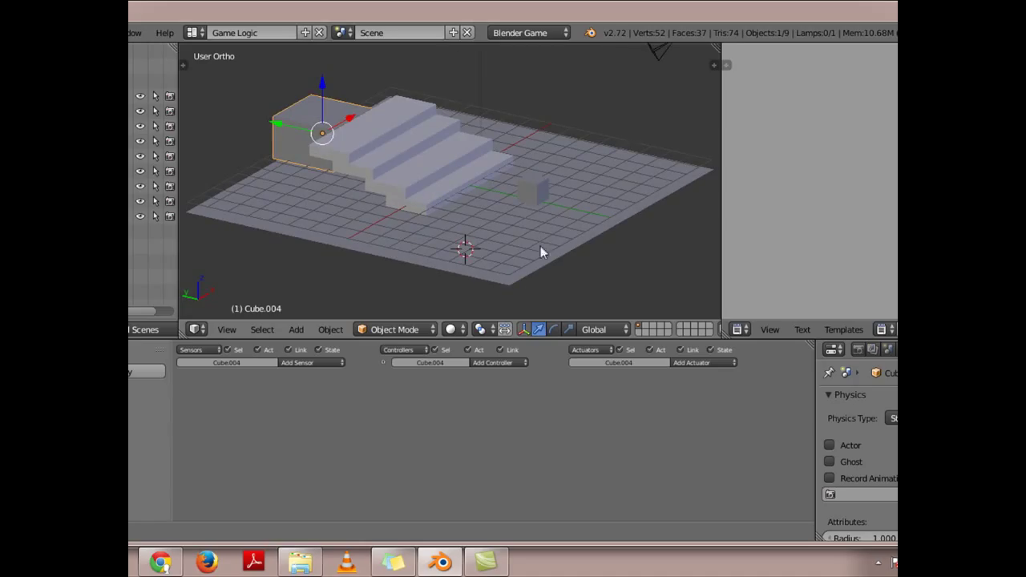
pyautogui.moveTo(650, 190)
pyautogui.mouseDown(button='middle')
pyautogui.moveTo(506, 224)
pyautogui.moveTo(467, 200)
pyautogui.moveTo(458, 220)
pyautogui.moveTo(445, 174)
pyautogui.mouseUp(button='middle')
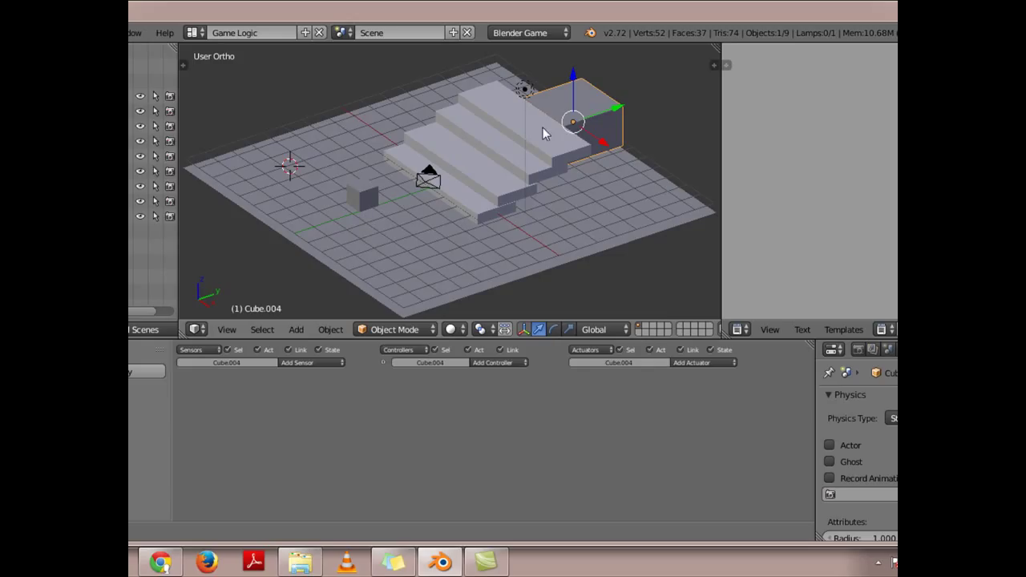
pyautogui.rightClick(371, 193)
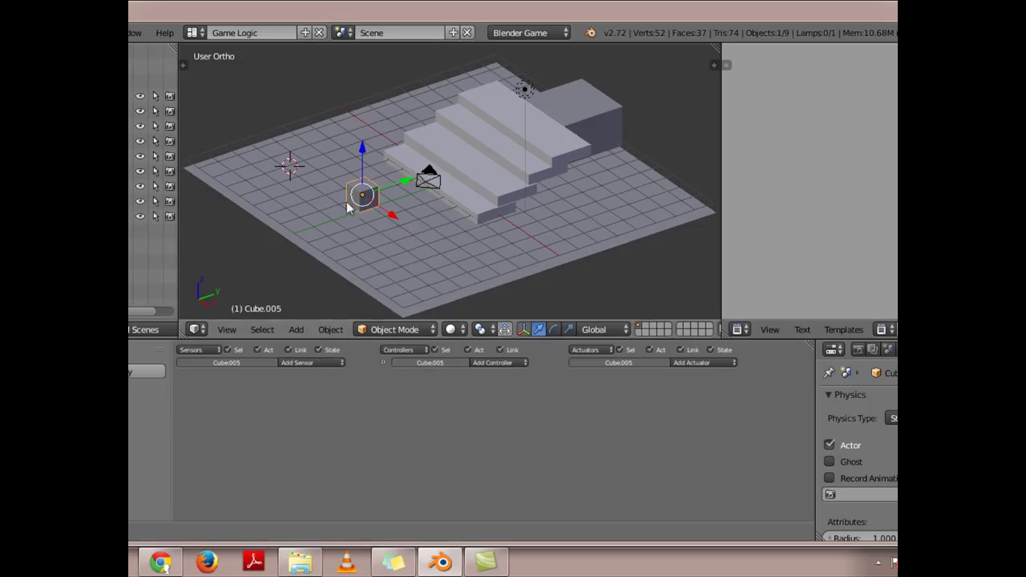
# Add a Keyboard sensor for key W and a Motion actuator with Loc Y 0.10
pyautogui.click(307, 362)
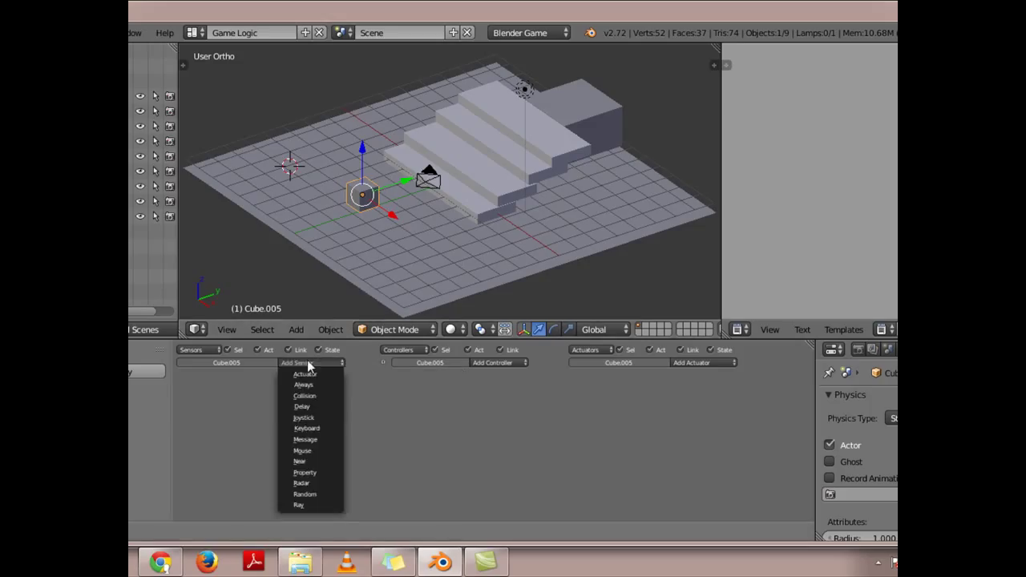
pyautogui.click(311, 429)
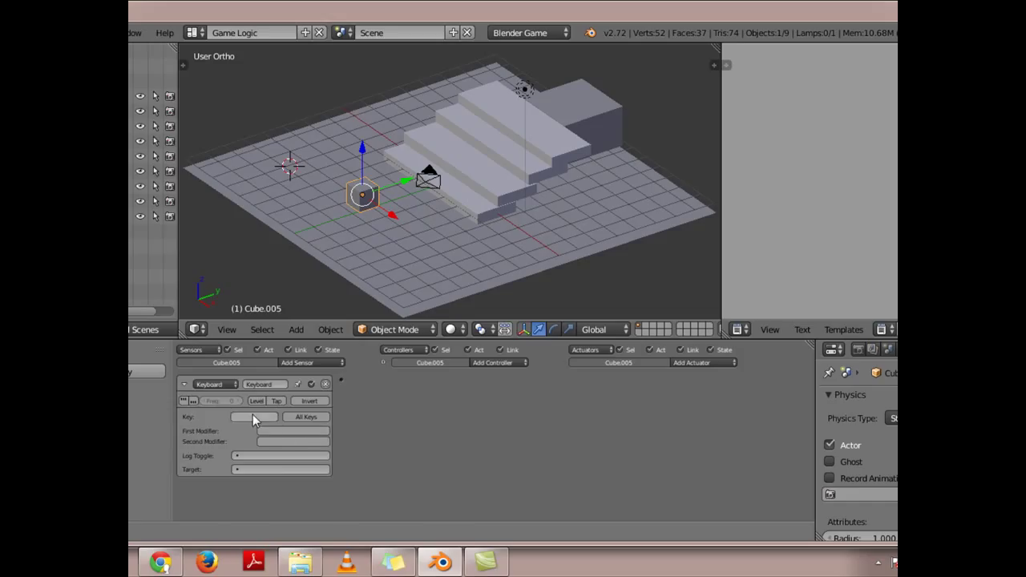
pyautogui.press('w')
pyautogui.click(727, 364)
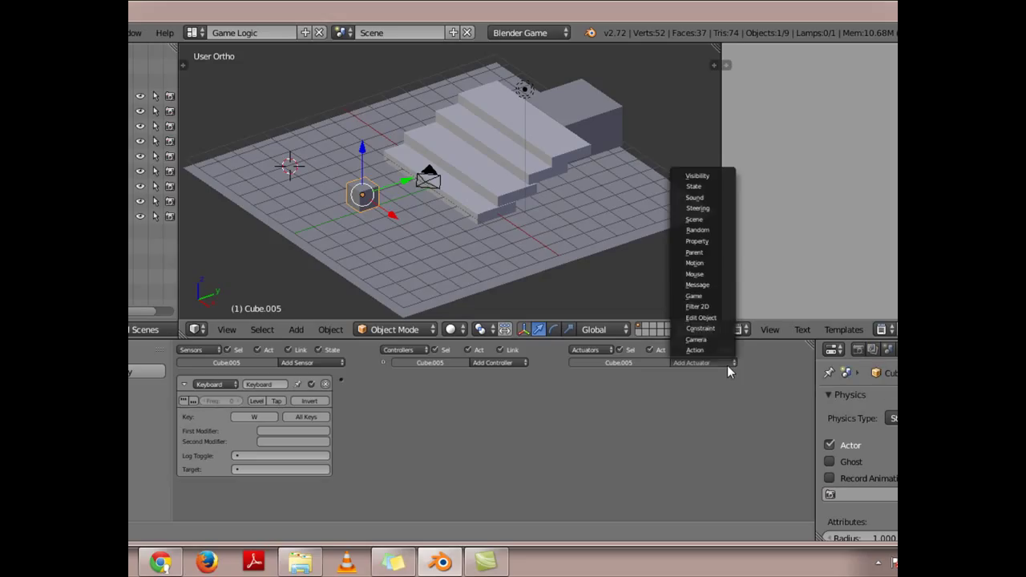
pyautogui.click(724, 263)
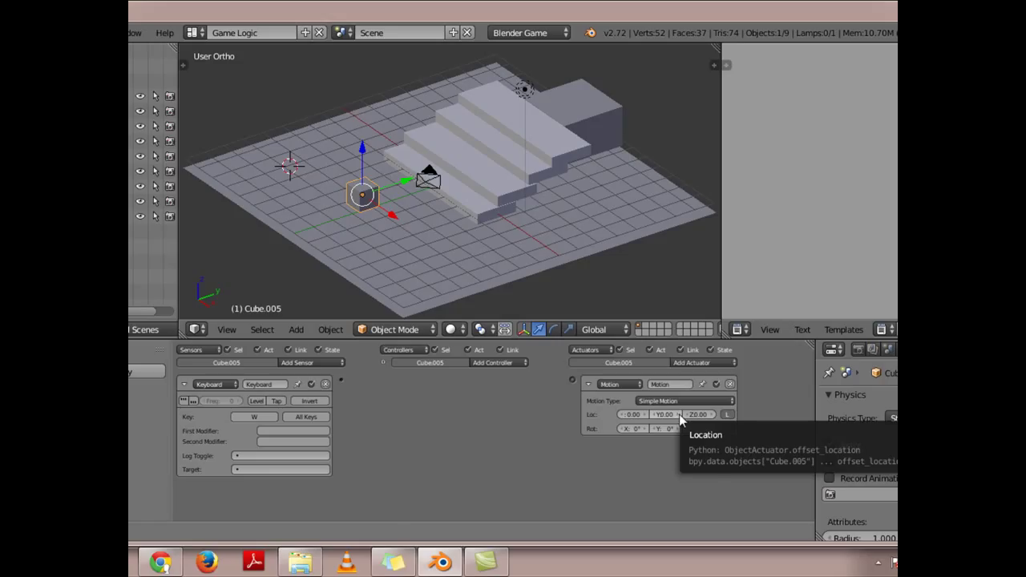
pyautogui.click(679, 414)
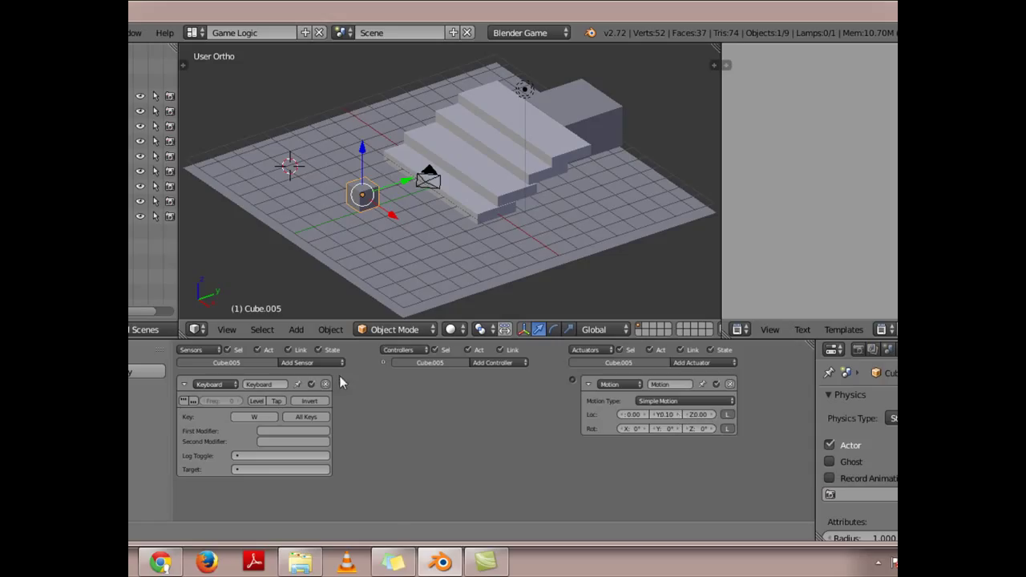
# Wire the W sensor through a new And controller to the Motion actuator
pyautogui.moveTo(337, 384); pyautogui.dragTo(573, 378)
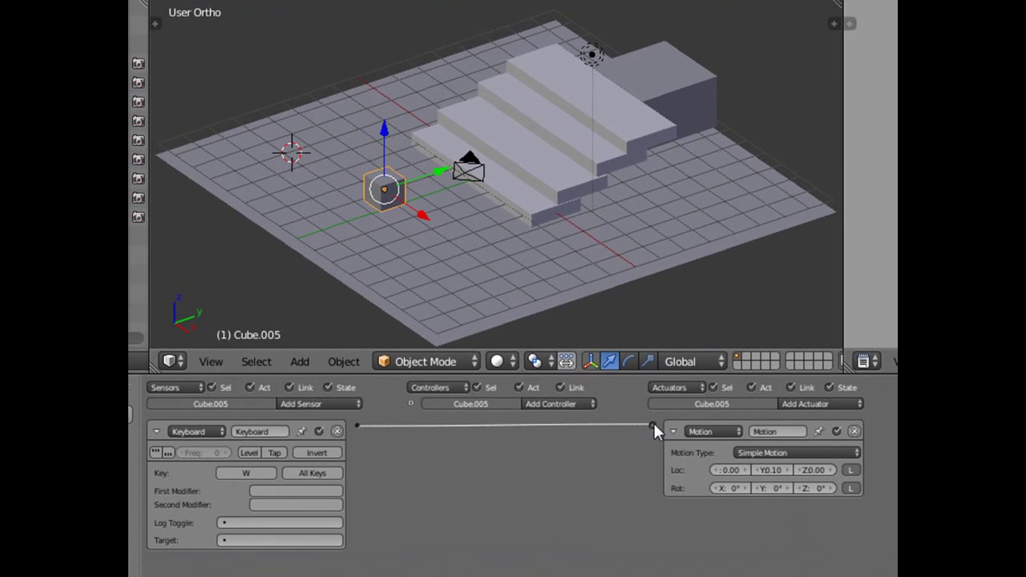
pyautogui.moveTo(653, 424); pyautogui.dragTo(650, 425)
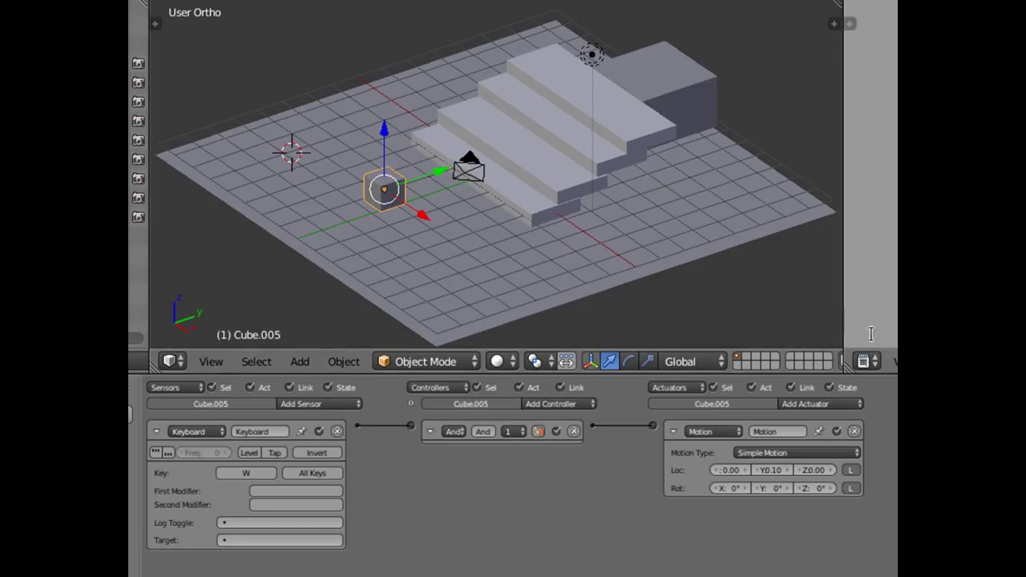
pyautogui.moveTo(554, 208); pyautogui.dragTo(501, 177, button='middle')
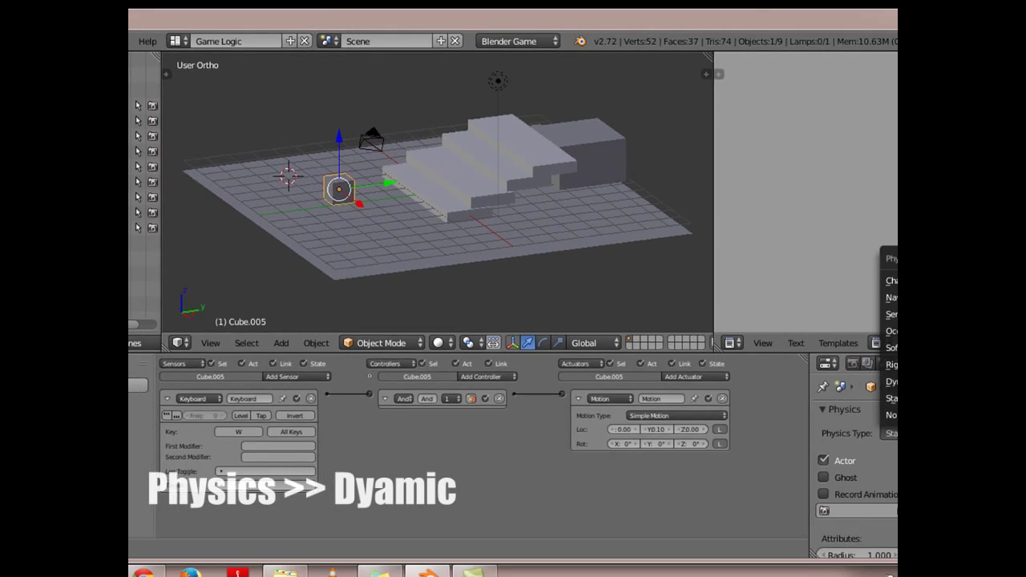
# Set the cube's physics to Dynamic, then play the game and drive it with W into the first stair
pyautogui.click(826, 408)
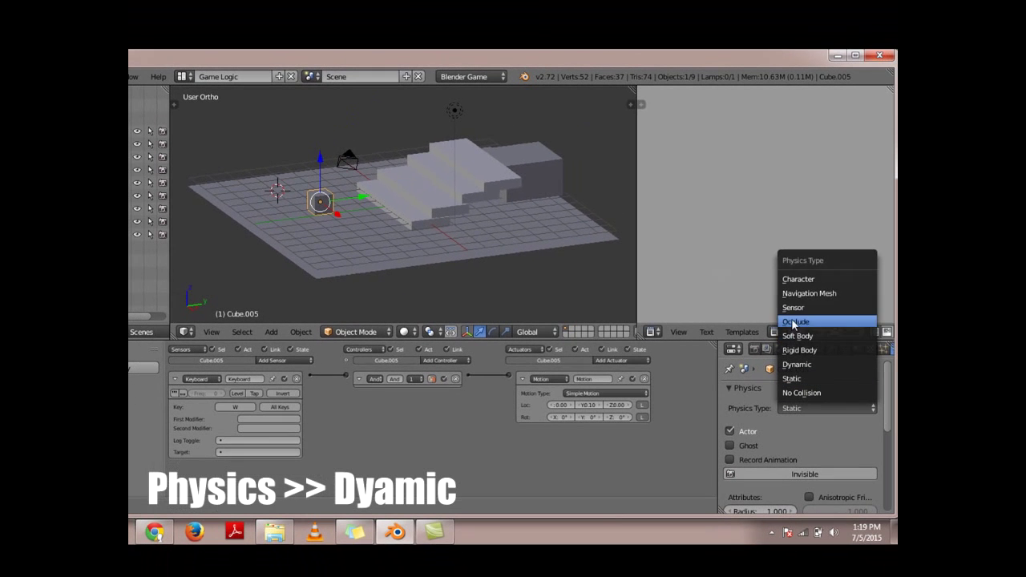
pyautogui.click(805, 365)
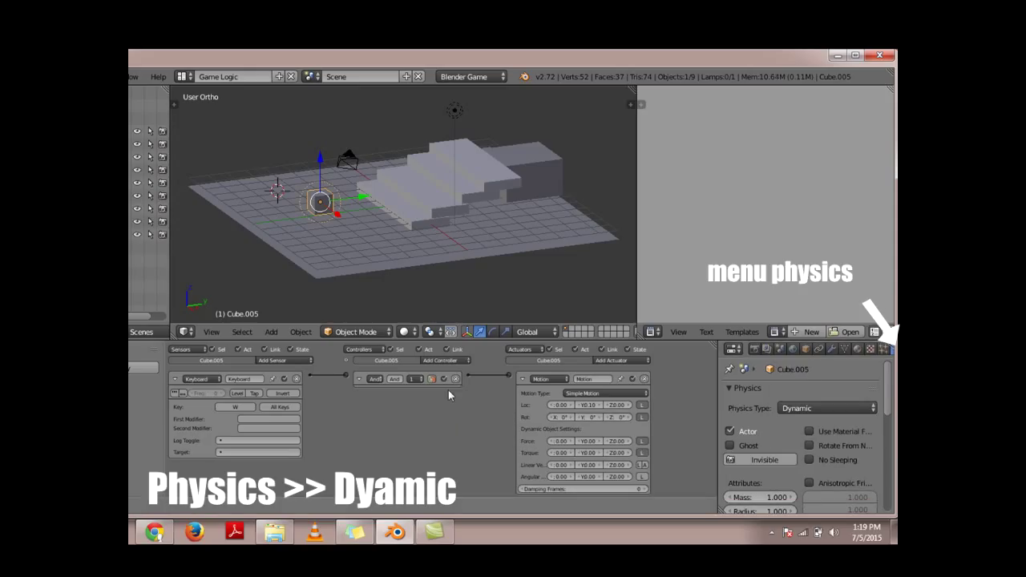
pyautogui.click(755, 349)
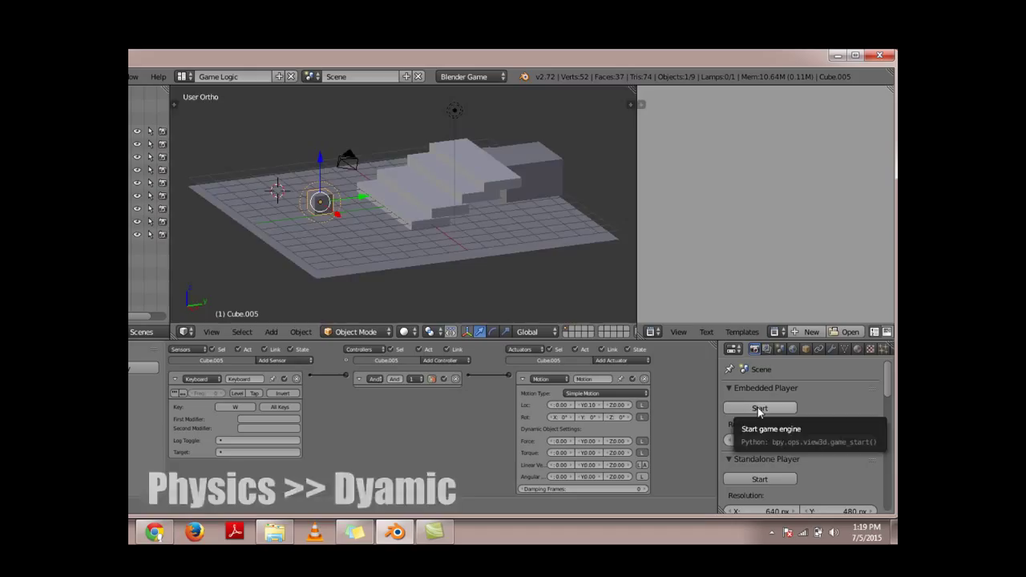
pyautogui.click(758, 409)
pyautogui.press('w')
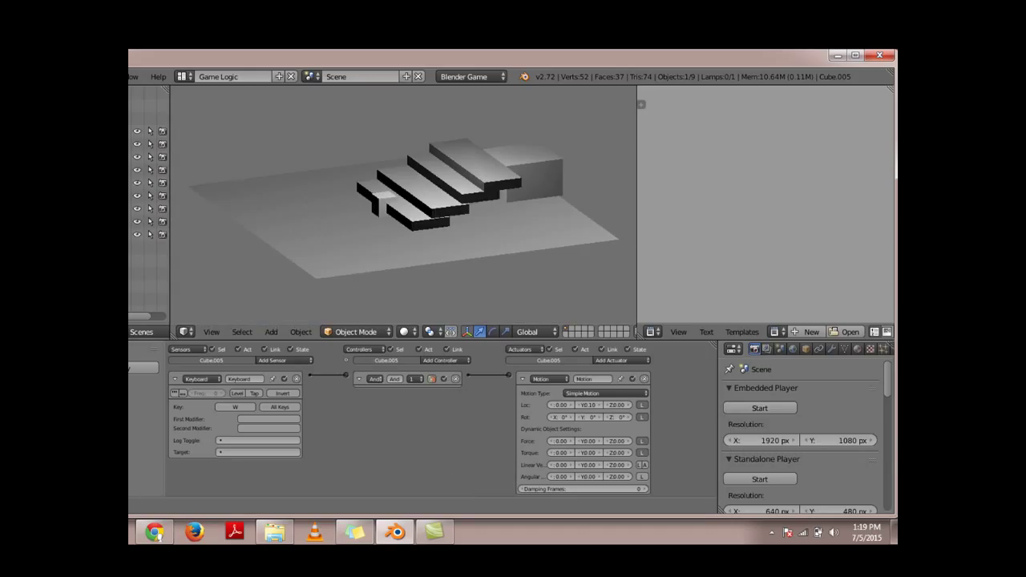
pyautogui.press('Escape')
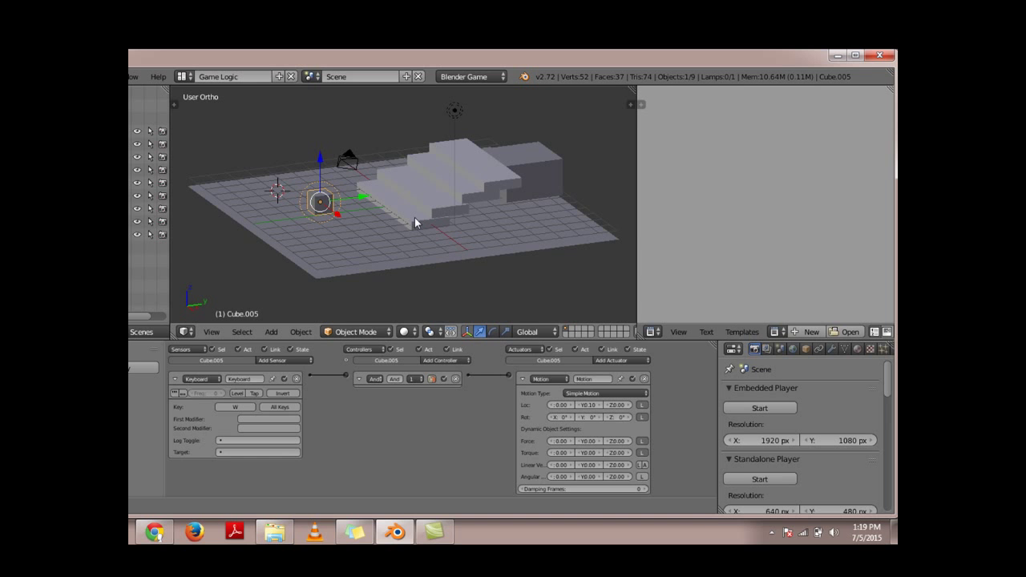
# Make the lower stair step Cube.001 a Static physics object
pyautogui.rightClick(414, 218)
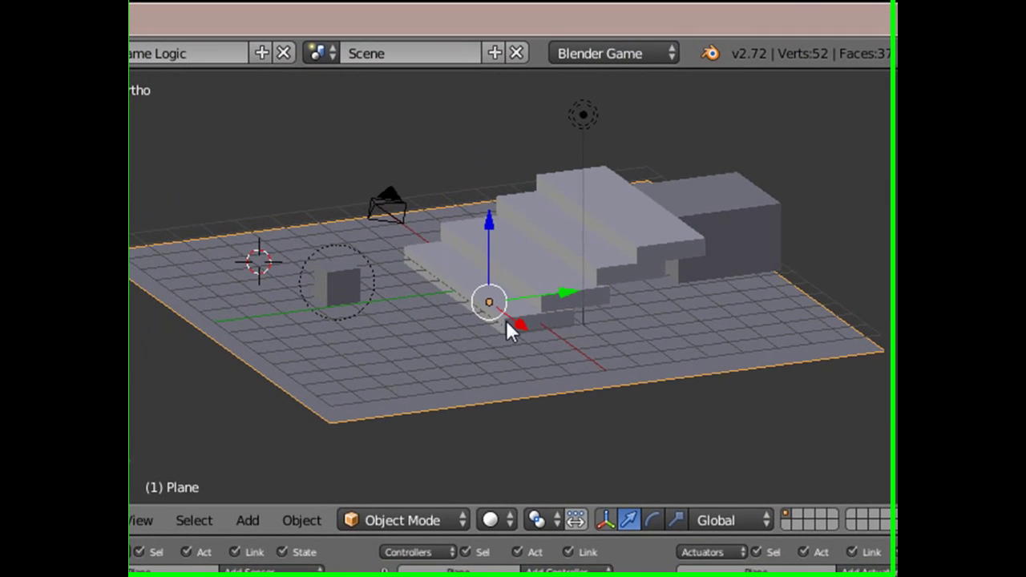
pyautogui.rightClick(521, 322)
pyautogui.scroll(3, 521, 320)
pyautogui.scroll(2, 521, 320)
pyautogui.rightClick(565, 377)
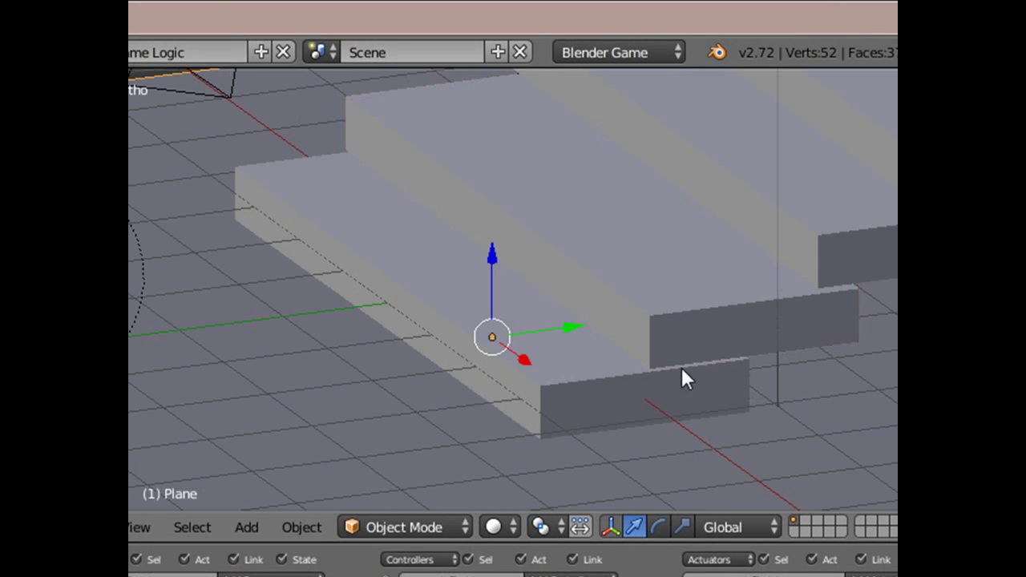
pyautogui.rightClick(681, 376)
pyautogui.click(846, 395)
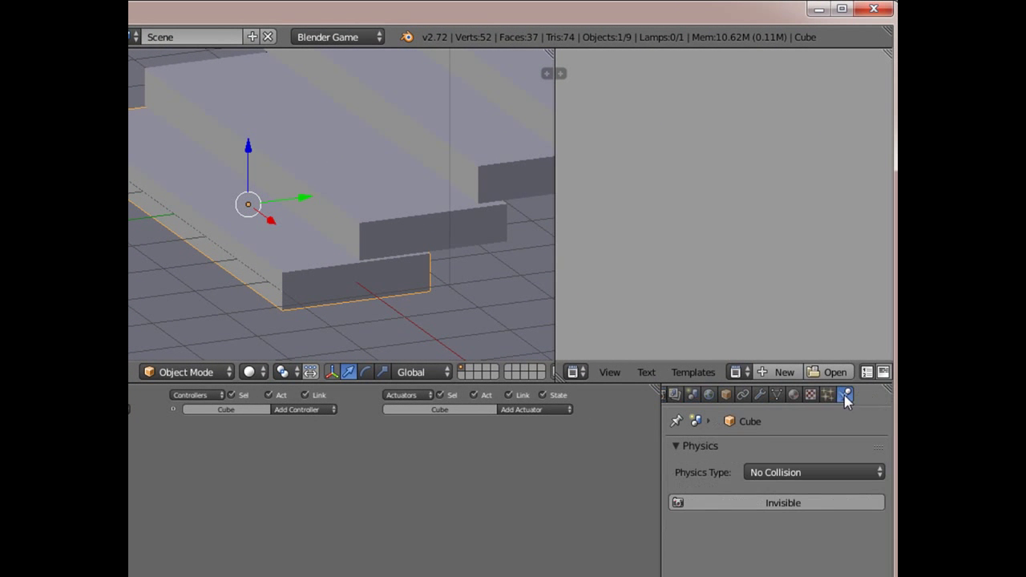
pyautogui.click(770, 475)
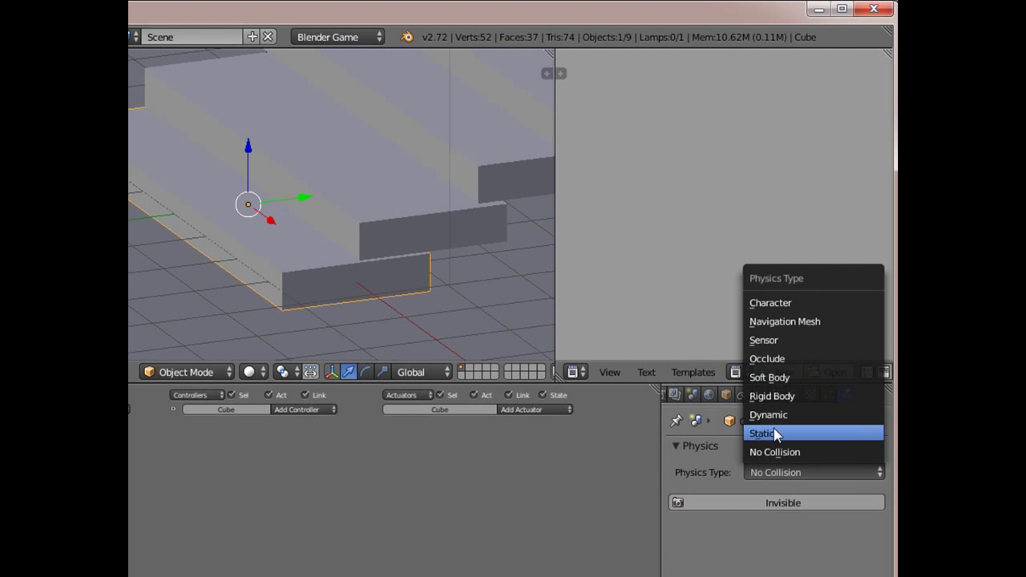
pyautogui.click(776, 433)
# Make the upper stair block Static as well and start the game in the Embedded Player
pyautogui.rightClick(364, 180)
pyautogui.click(774, 478)
pyautogui.click(775, 433)
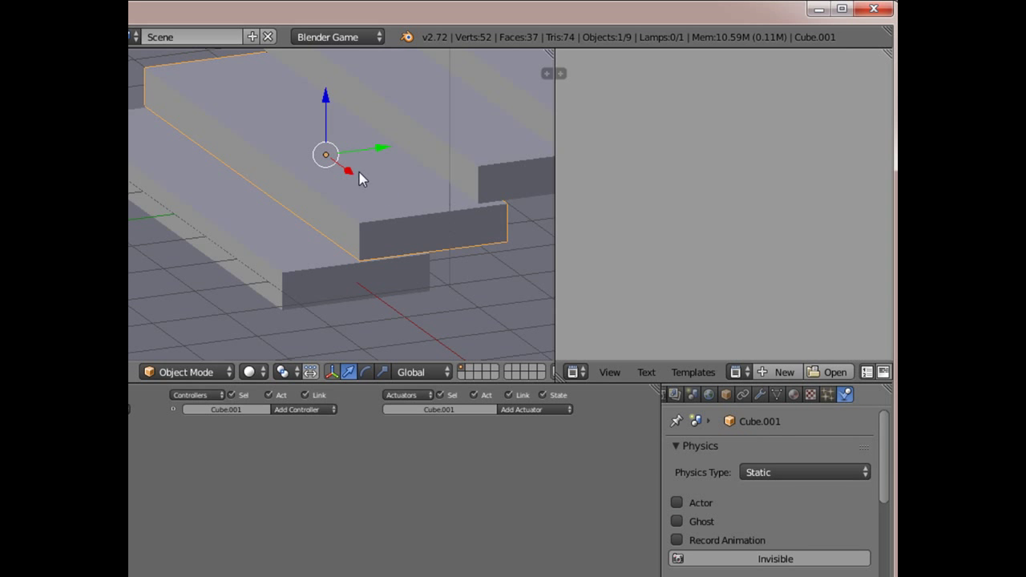
pyautogui.scroll(-4, 359, 173)
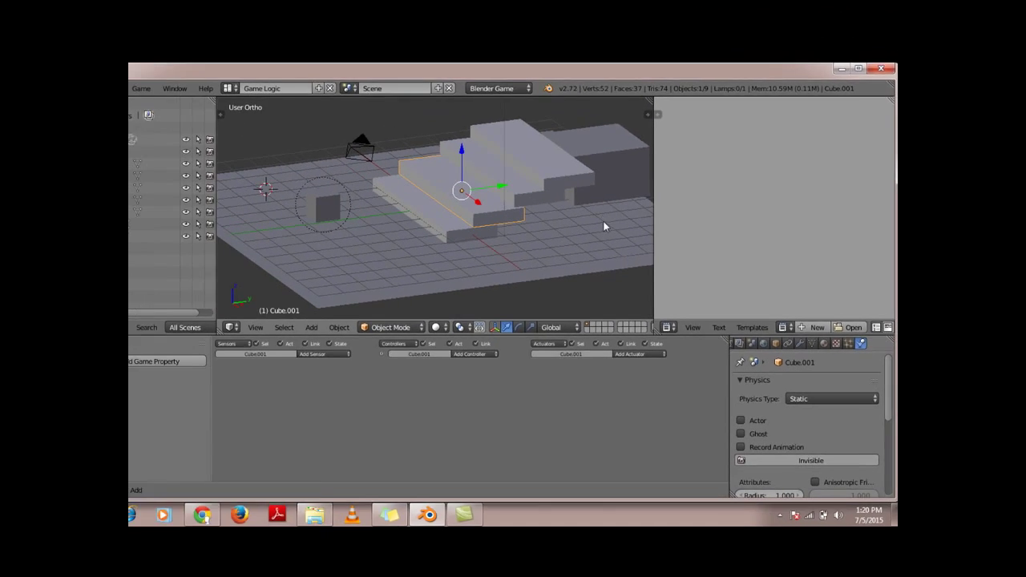
pyautogui.scroll(-3, 770, 401)
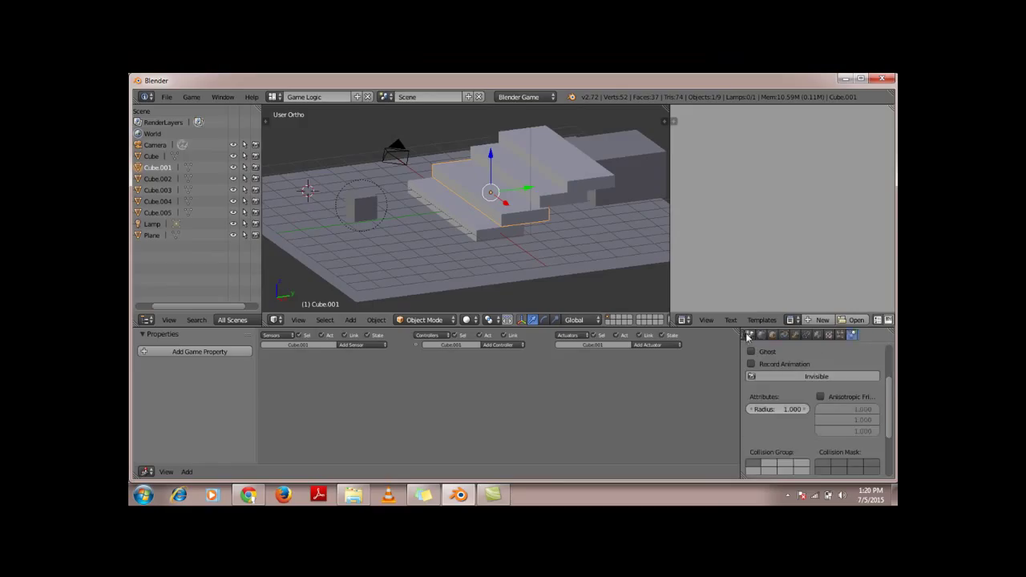
pyautogui.click(749, 334)
pyautogui.click(778, 386)
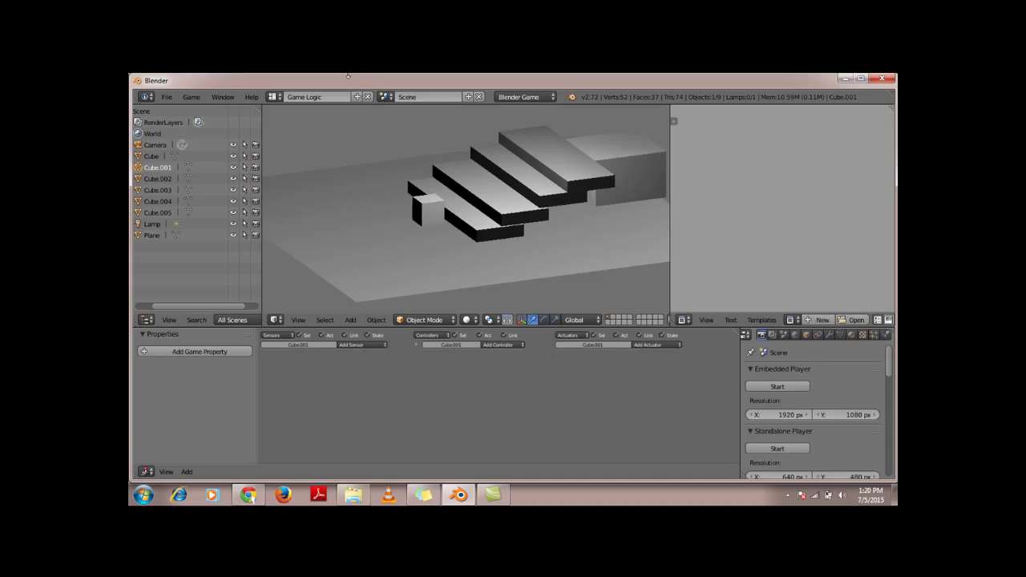
# Stop the game, replay it with P, stop again, then deselect everything and look down on the steps
pyautogui.press('Escape')
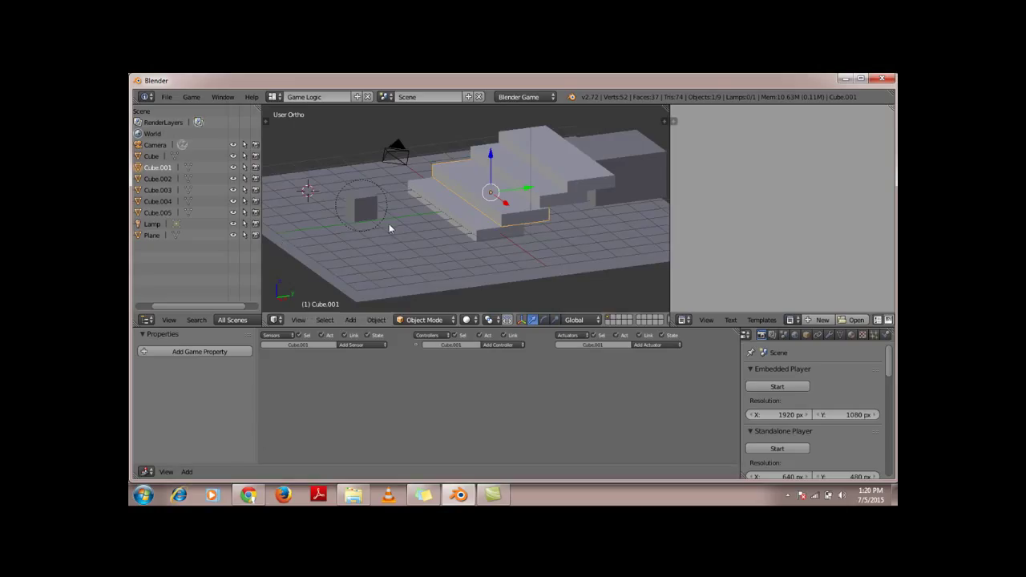
pyautogui.press('p')
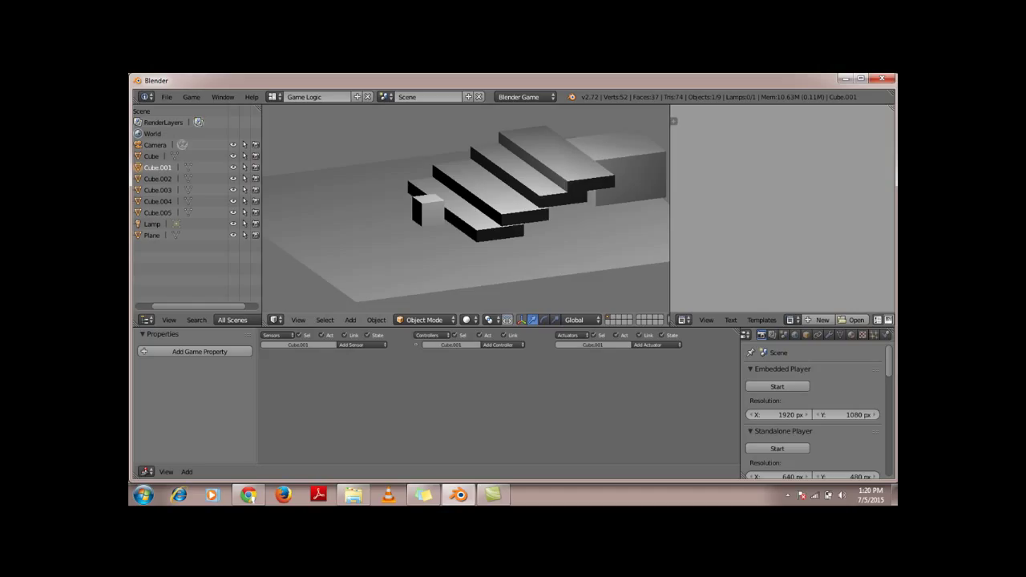
pyautogui.press('Escape')
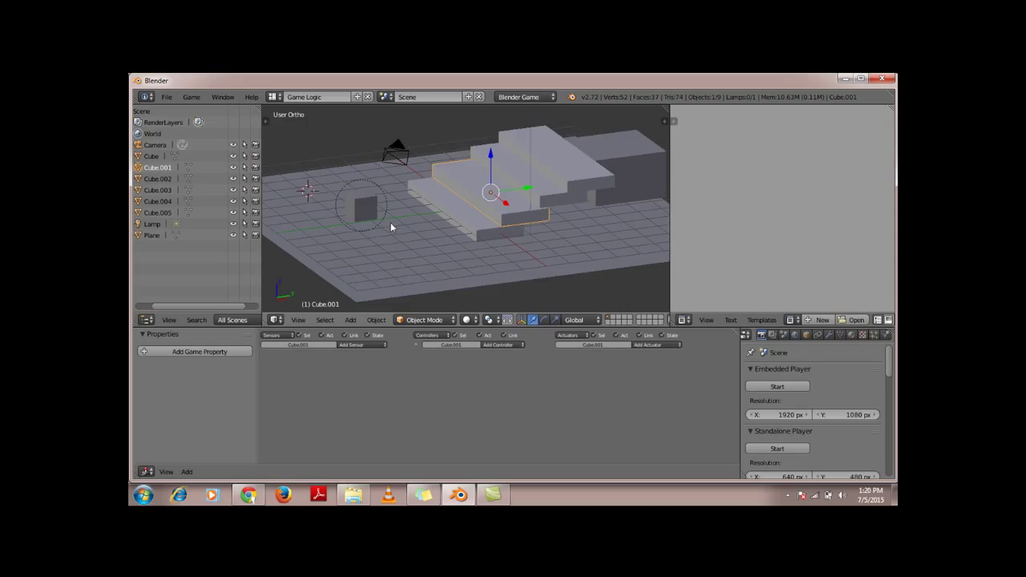
pyautogui.press('a')
pyautogui.moveTo(446, 212)
pyautogui.mouseDown(button='middle')
pyautogui.moveTo(427, 222)
pyautogui.moveTo(481, 216)
pyautogui.moveTo(429, 217)
pyautogui.moveTo(400, 194)
pyautogui.mouseUp(button='middle')
pyautogui.moveTo(401, 195); pyautogui.dragTo(420, 223, button='middle')
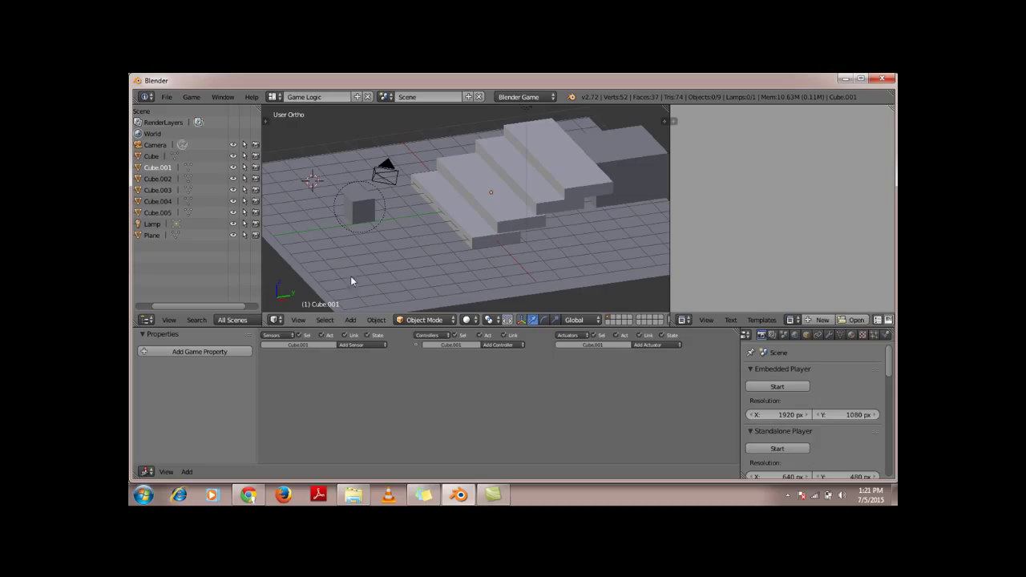
# Add a mesh plane, Plane.001, and move it to the front of the stairs
pyautogui.click(351, 321)
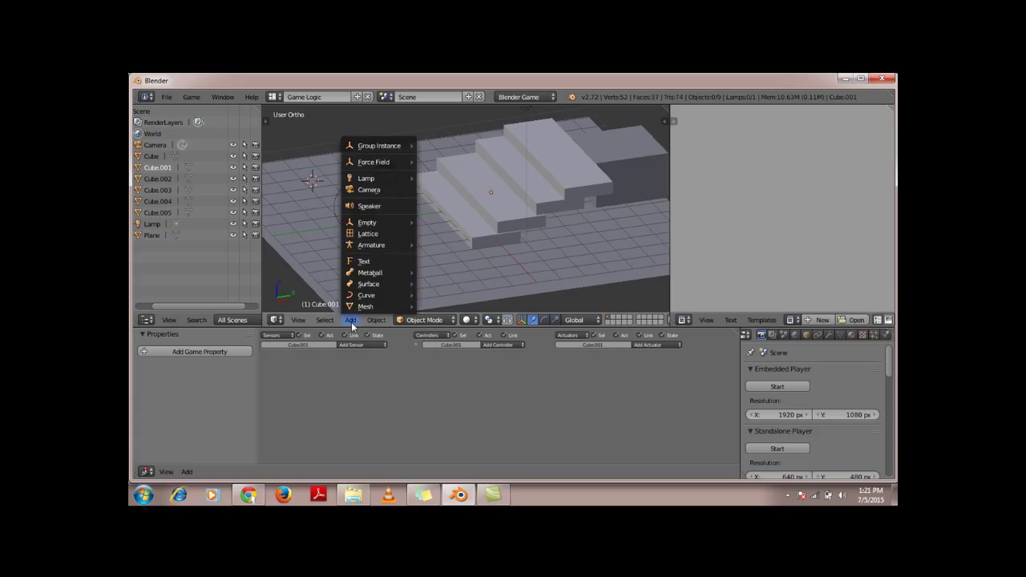
pyautogui.moveTo(377, 307)
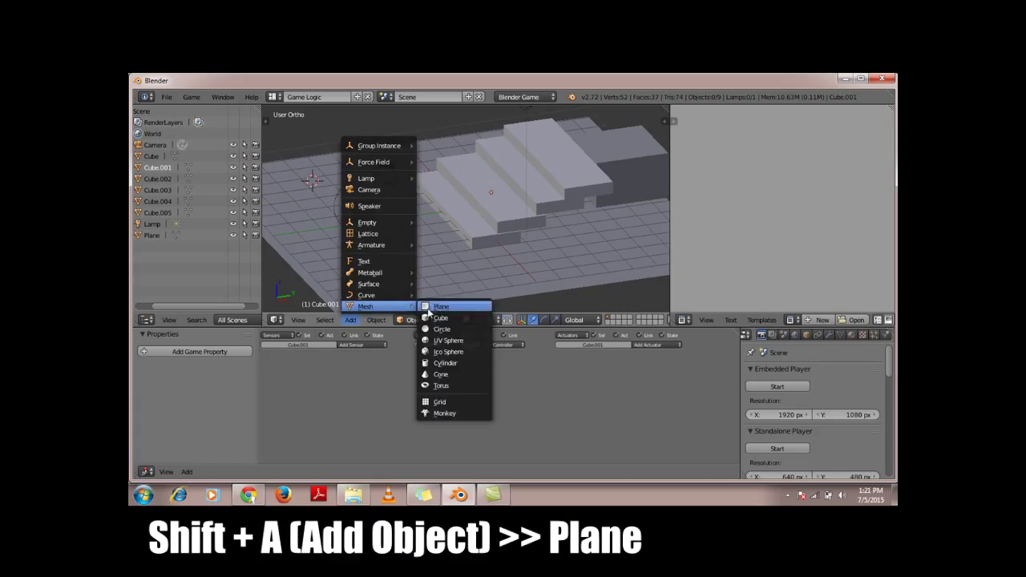
pyautogui.click(430, 309)
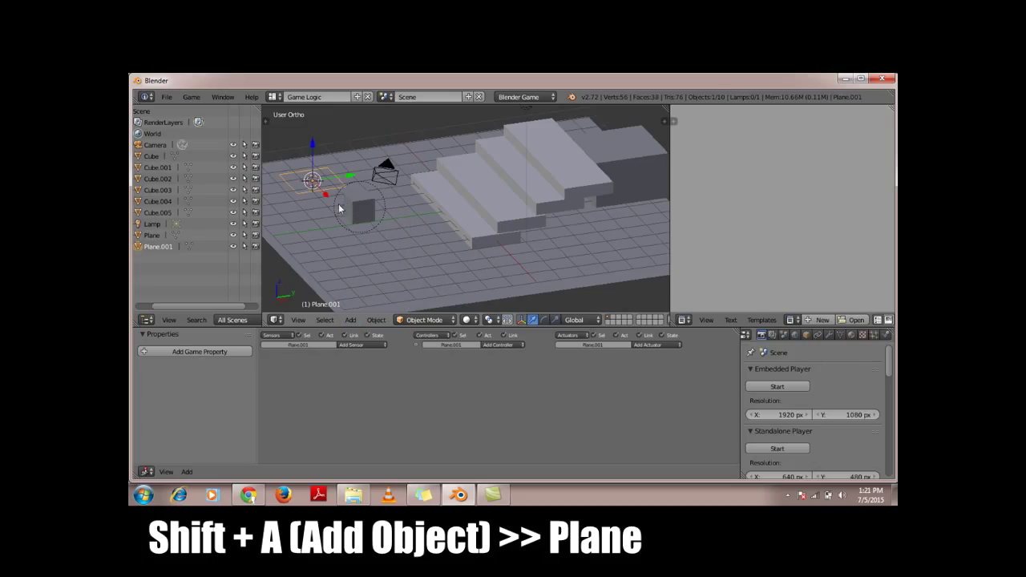
pyautogui.press('g')
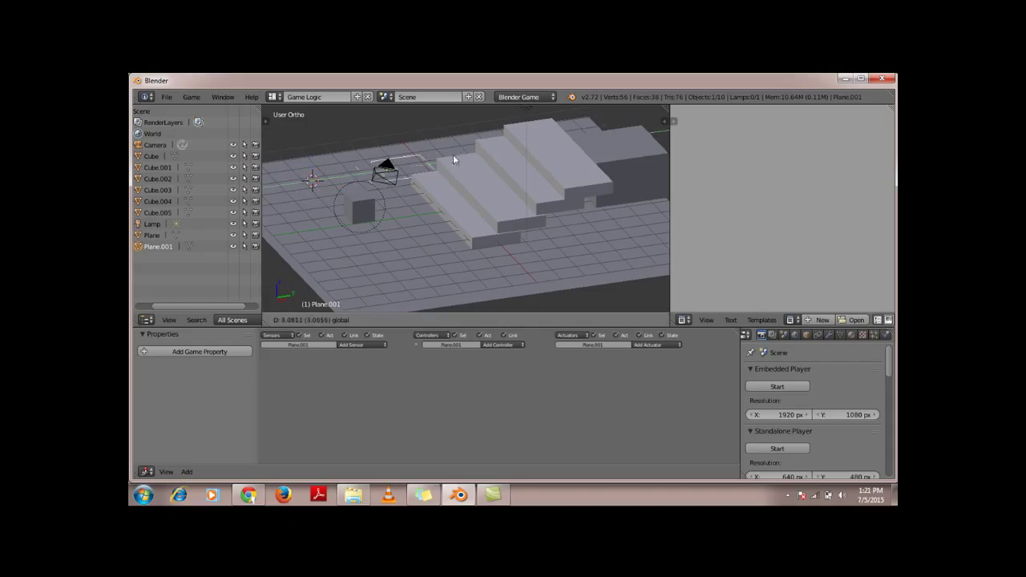
pyautogui.click(483, 144)
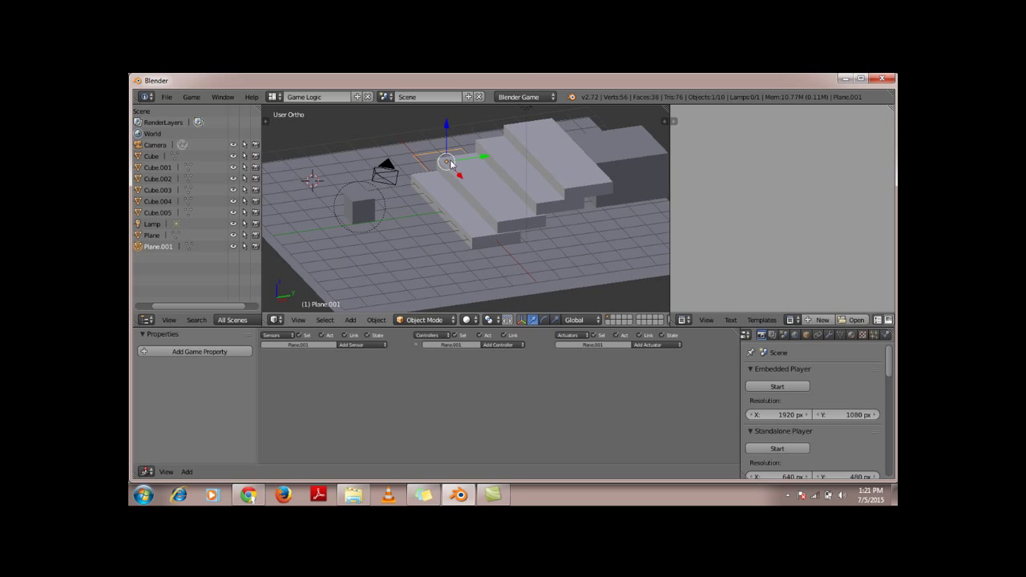
# Move Plane.001 toward the stairs and raise it above them
pyautogui.moveTo(442, 154); pyautogui.dragTo(432, 163, button='middle')
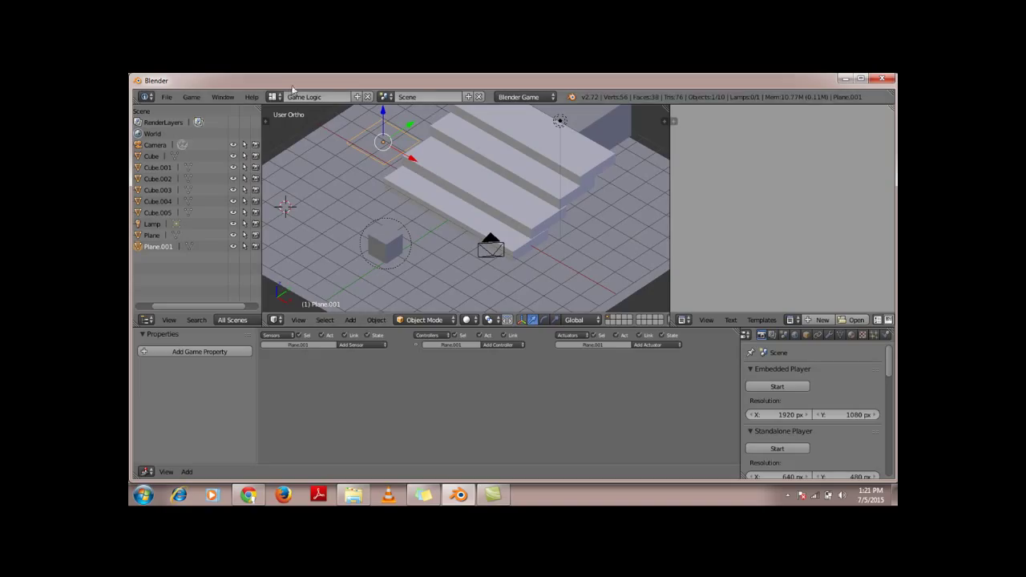
pyautogui.moveTo(382, 116); pyautogui.dragTo(401, 298)
pyautogui.moveTo(444, 245); pyautogui.dragTo(381, 201, button='middle')
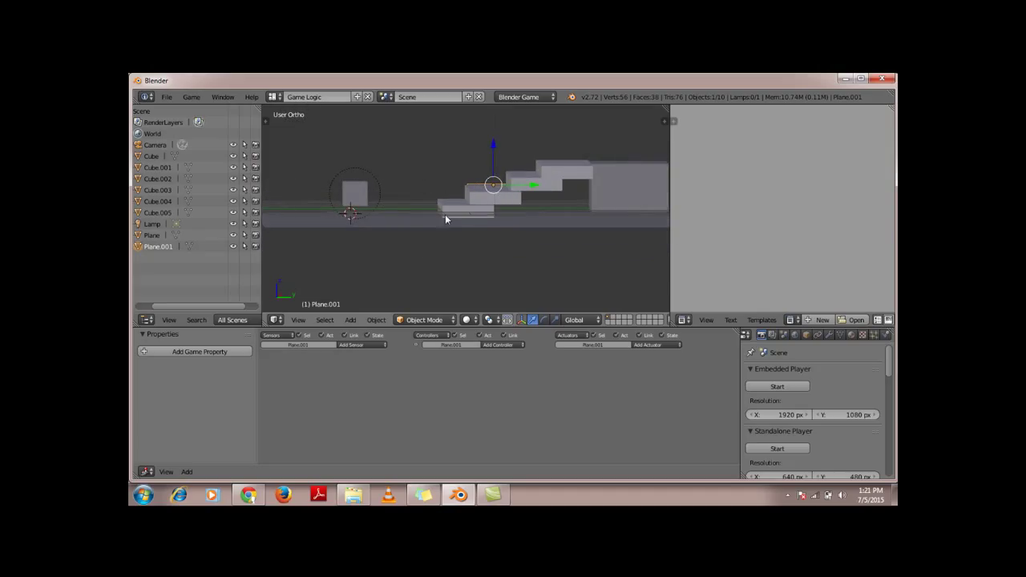
pyautogui.moveTo(493, 147); pyautogui.dragTo(522, 119)
pyautogui.moveTo(774, 178)
pyautogui.mouseDown(button='middle')
pyautogui.moveTo(812, 241)
pyautogui.moveTo(800, 184)
pyautogui.moveTo(813, 183)
pyautogui.mouseUp(button='middle')
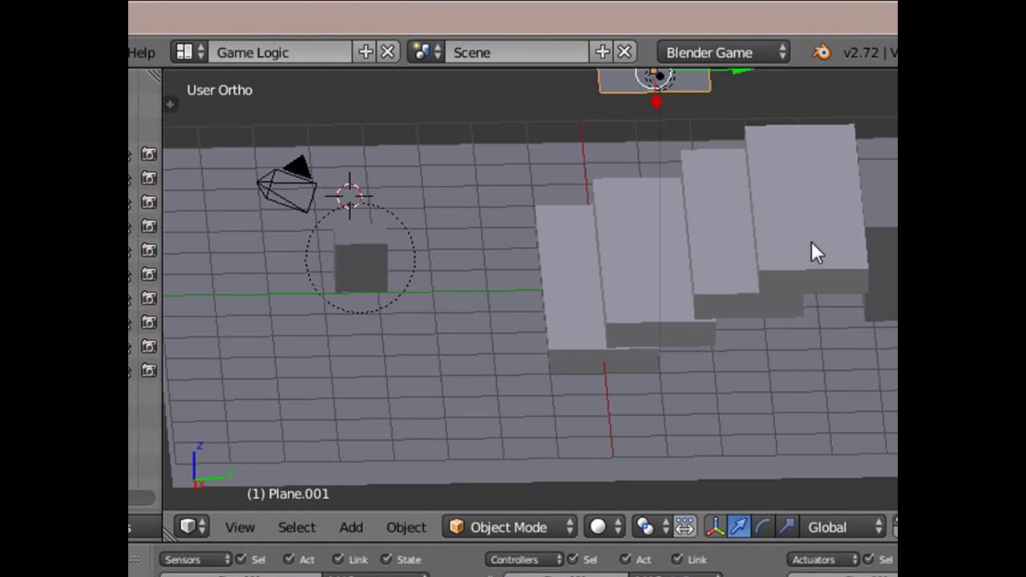
# Tilt the plane around the X axis into a slope
pyautogui.press('r')
pyautogui.press('x')
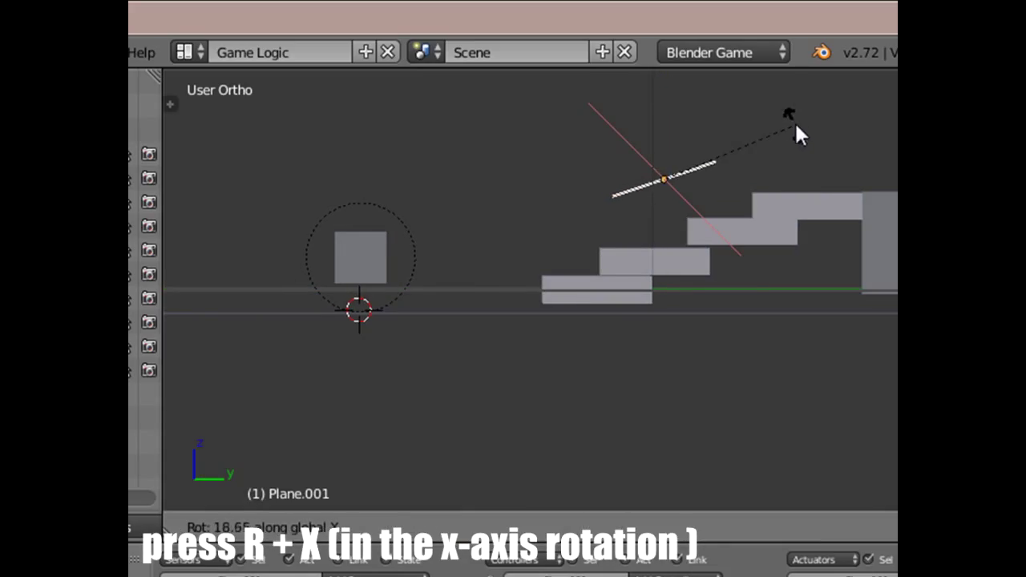
pyautogui.click(784, 107)
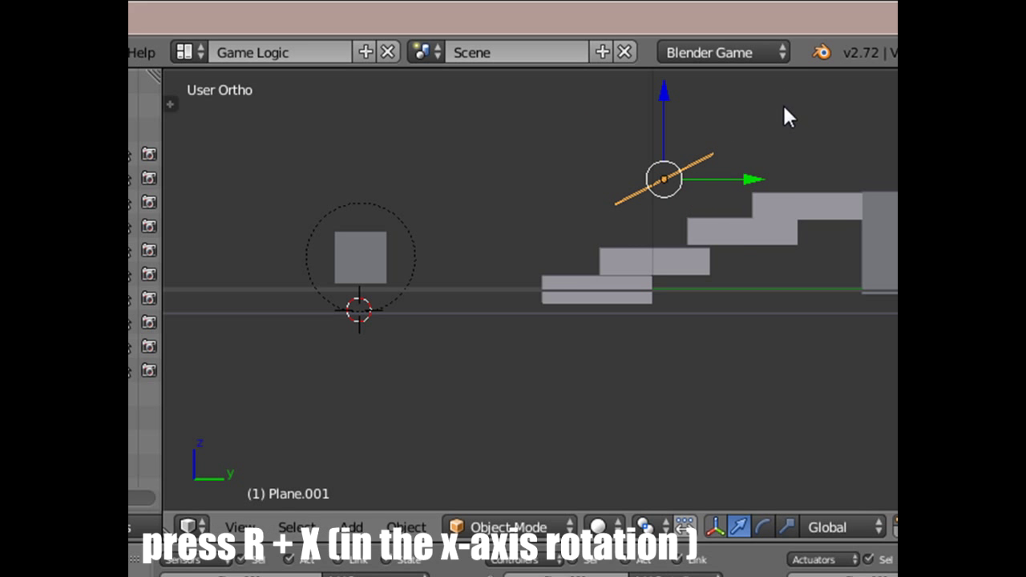
pyautogui.press('s')
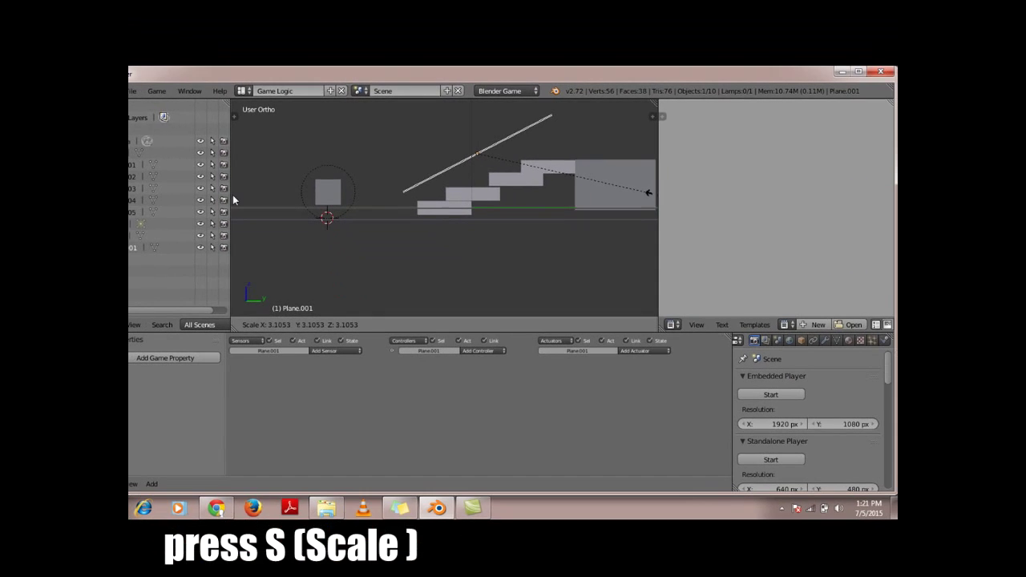
# Confirm the enlarged plane, then shift it along X and narrow it along X
pyautogui.click(264, 211)
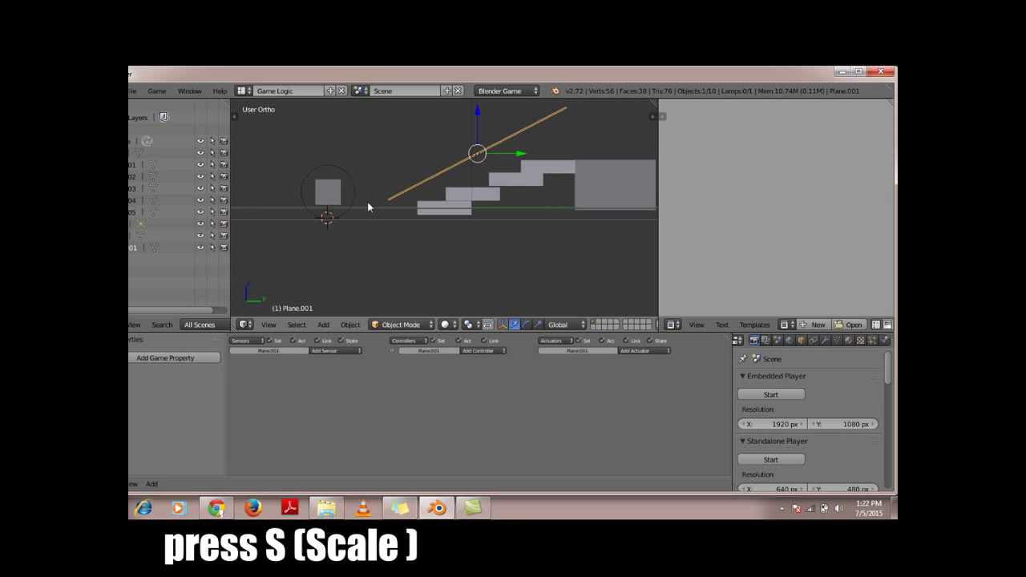
pyautogui.moveTo(425, 208)
pyautogui.mouseDown(button='middle')
pyautogui.moveTo(515, 236)
pyautogui.moveTo(440, 224)
pyautogui.moveTo(437, 237)
pyautogui.moveTo(397, 241)
pyautogui.mouseUp(button='middle')
pyautogui.scroll(-3, 423, 231)
pyautogui.press('g')
pyautogui.press('x')
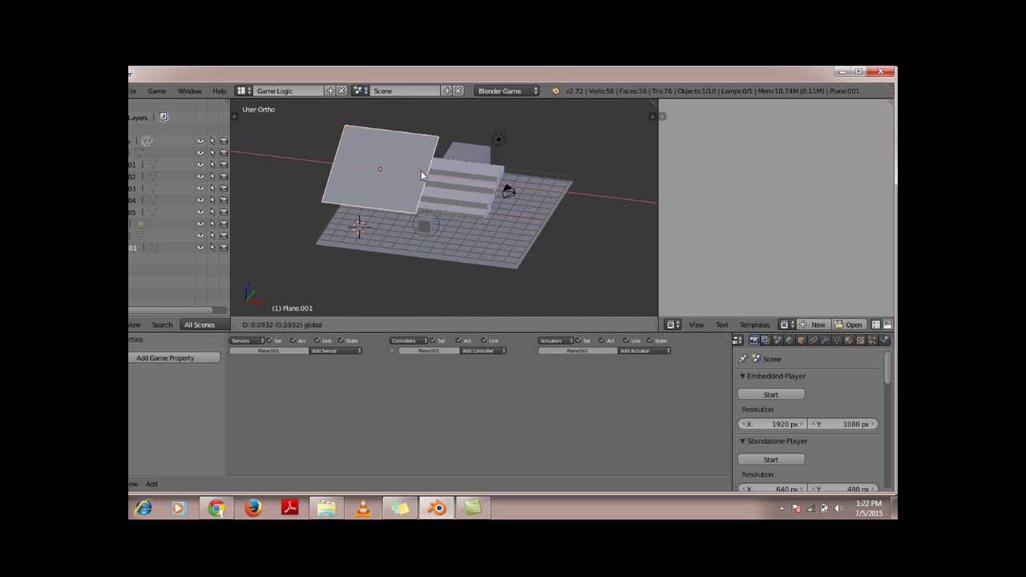
pyautogui.click(518, 201)
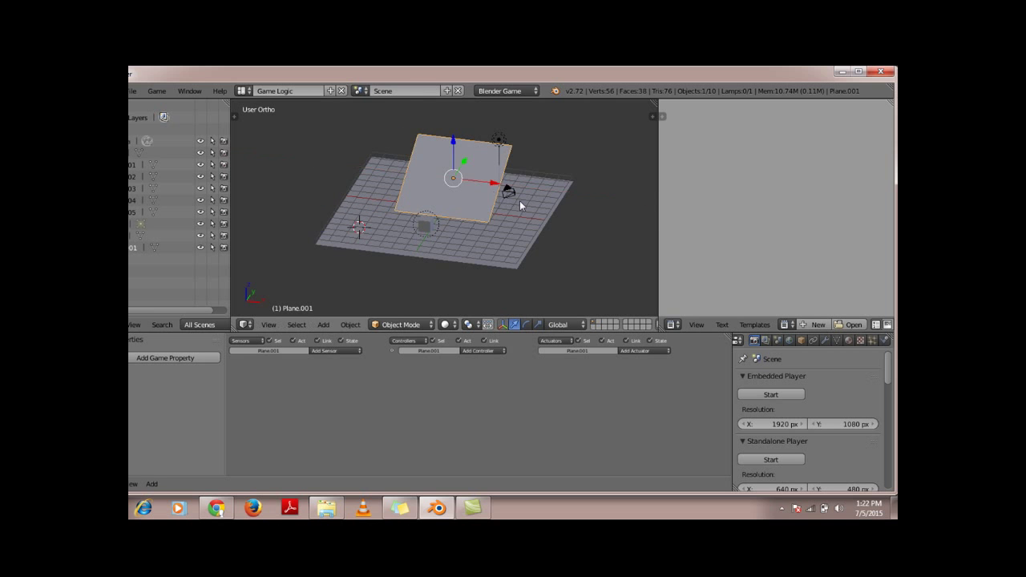
pyautogui.moveTo(519, 201); pyautogui.dragTo(514, 206, button='middle')
pyautogui.press('s')
pyautogui.press('x')
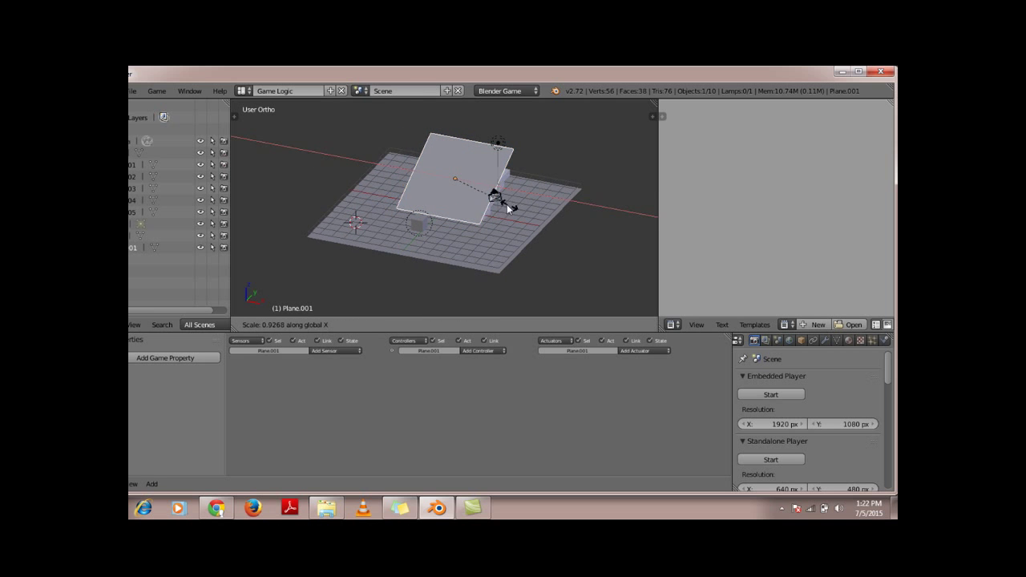
pyautogui.click(510, 212)
# Position the plane over the stairs along X and scale its width to match them
pyautogui.moveTo(509, 211)
pyautogui.mouseDown(button='middle')
pyautogui.moveTo(535, 218)
pyautogui.moveTo(510, 215)
pyautogui.mouseUp(button='middle')
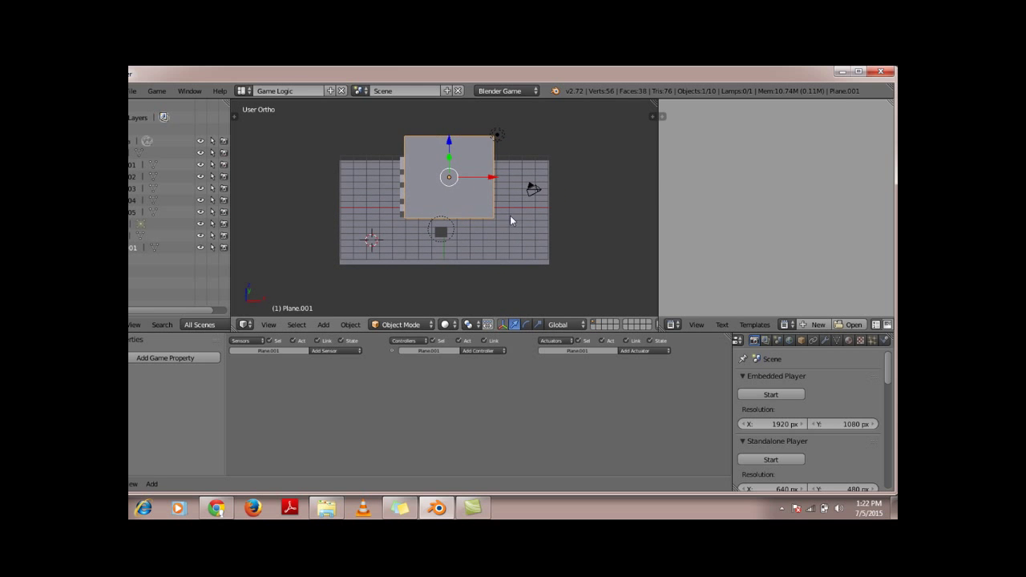
pyautogui.press('g')
pyautogui.press('x')
pyautogui.click(485, 176)
pyautogui.press('s')
pyautogui.press('x')
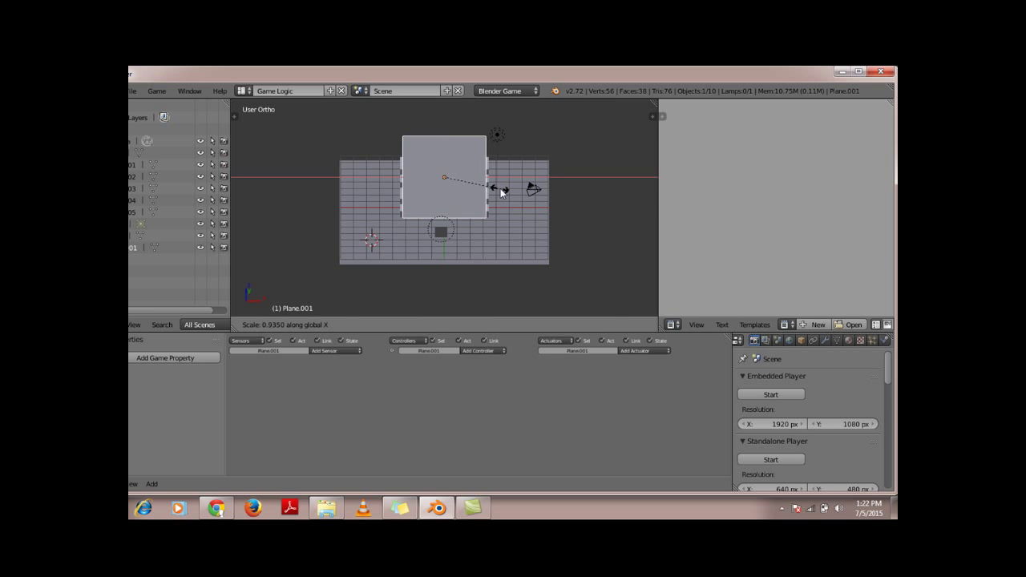
pyautogui.click(504, 194)
pyautogui.moveTo(519, 215)
pyautogui.mouseDown(button='middle')
pyautogui.moveTo(450, 207)
pyautogui.moveTo(482, 230)
pyautogui.moveTo(510, 227)
pyautogui.mouseUp(button='middle')
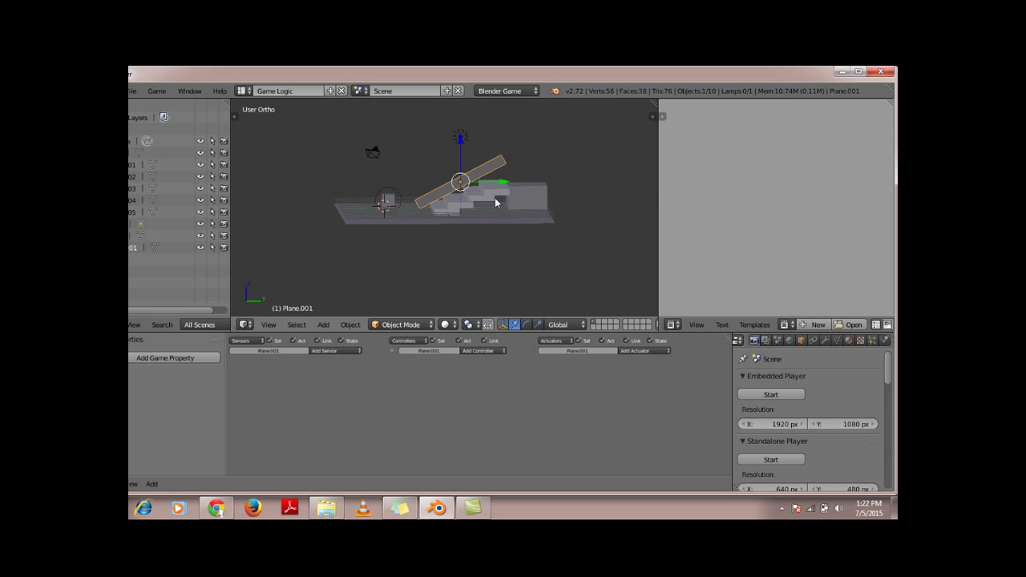
# Lower the ramp along Z and readjust its slope around the X axis
pyautogui.scroll(3, 473, 181)
pyautogui.scroll(-3, 461, 185)
pyautogui.moveTo(441, 182)
pyautogui.mouseDown(button='middle')
pyautogui.moveTo(496, 203)
pyautogui.moveTo(559, 188)
pyautogui.moveTo(550, 223)
pyautogui.moveTo(357, 215)
pyautogui.moveTo(367, 182)
pyautogui.moveTo(412, 183)
pyautogui.moveTo(431, 165)
pyautogui.mouseUp(button='middle')
pyautogui.moveTo(468, 129); pyautogui.dragTo(475, 143)
pyautogui.moveTo(510, 187); pyautogui.dragTo(514, 188, button='middle')
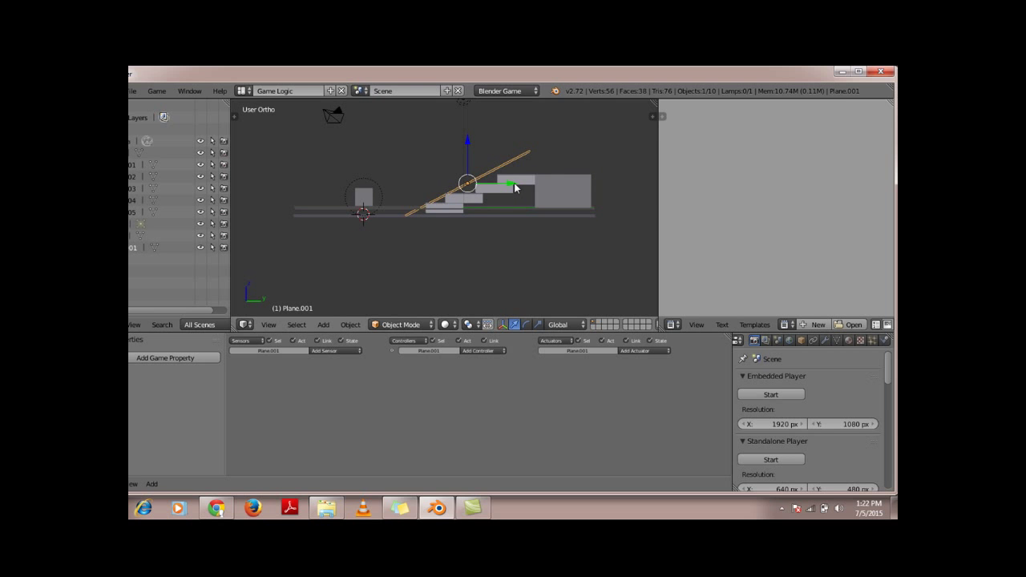
pyautogui.press('r')
pyautogui.press('x')
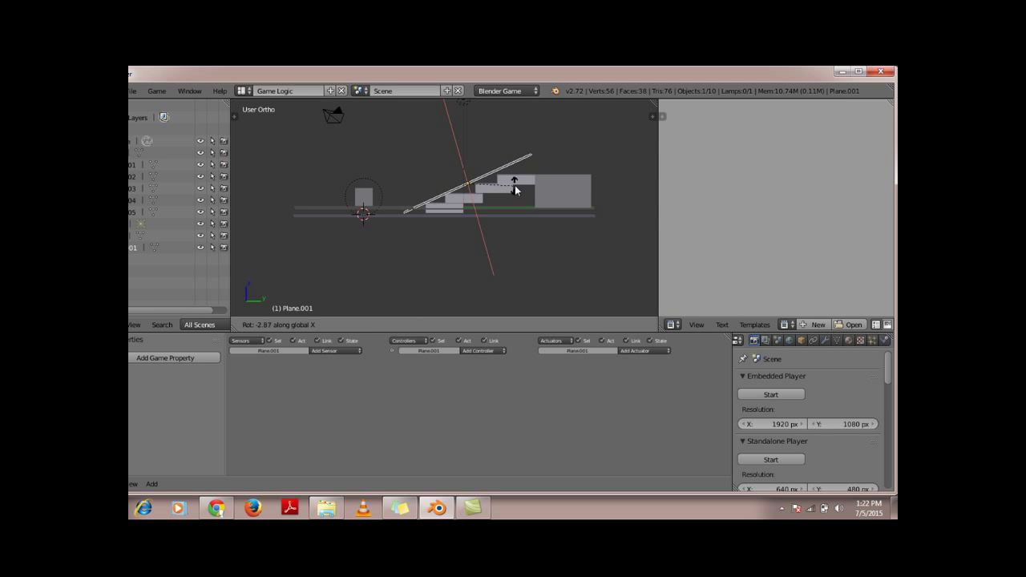
pyautogui.click(514, 188)
# Slide the ramp along Y over the stairs and settle its height onto the steps
pyautogui.moveTo(469, 141); pyautogui.dragTo(471, 148)
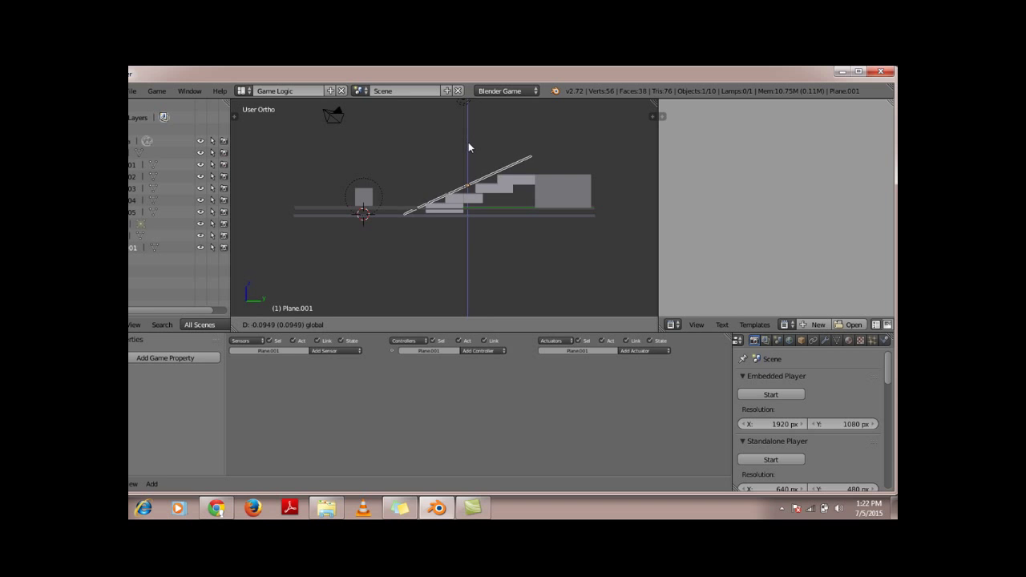
pyautogui.moveTo(470, 146); pyautogui.dragTo(471, 148)
pyautogui.moveTo(509, 192); pyautogui.dragTo(484, 192)
pyautogui.moveTo(445, 164)
pyautogui.mouseDown()
pyautogui.moveTo(444, 156)
pyautogui.moveTo(458, 166)
pyautogui.mouseUp()
pyautogui.moveTo(458, 165)
pyautogui.mouseDown(button='middle')
pyautogui.moveTo(492, 231)
pyautogui.moveTo(543, 260)
pyautogui.moveTo(515, 268)
pyautogui.moveTo(445, 257)
pyautogui.moveTo(435, 223)
pyautogui.moveTo(595, 277)
pyautogui.moveTo(571, 296)
pyautogui.mouseUp(button='middle')
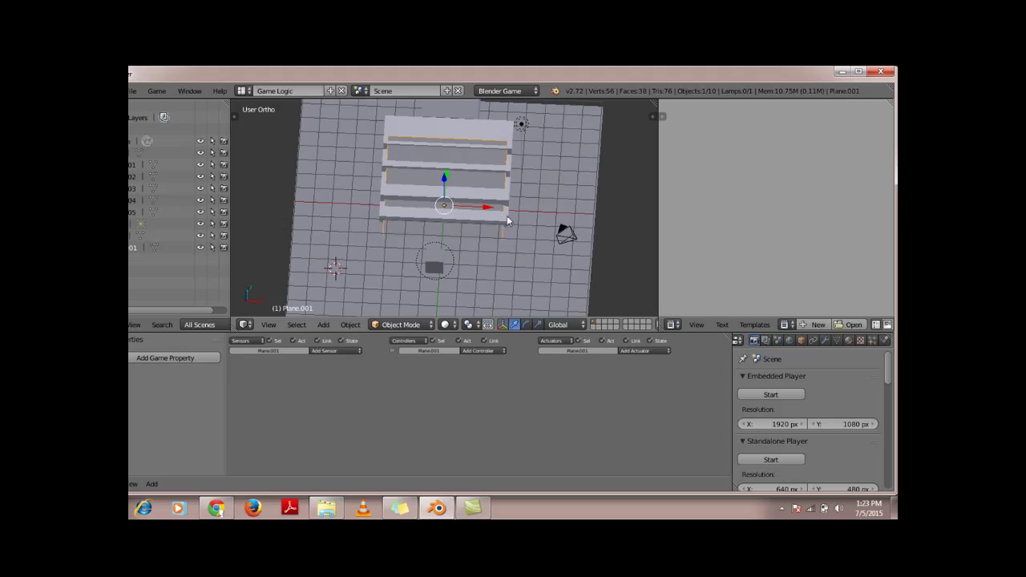
# Scale Plane.001 slightly wider along X, then reselect it after picking stair step Cube.001
pyautogui.press('s')
pyautogui.press('x')
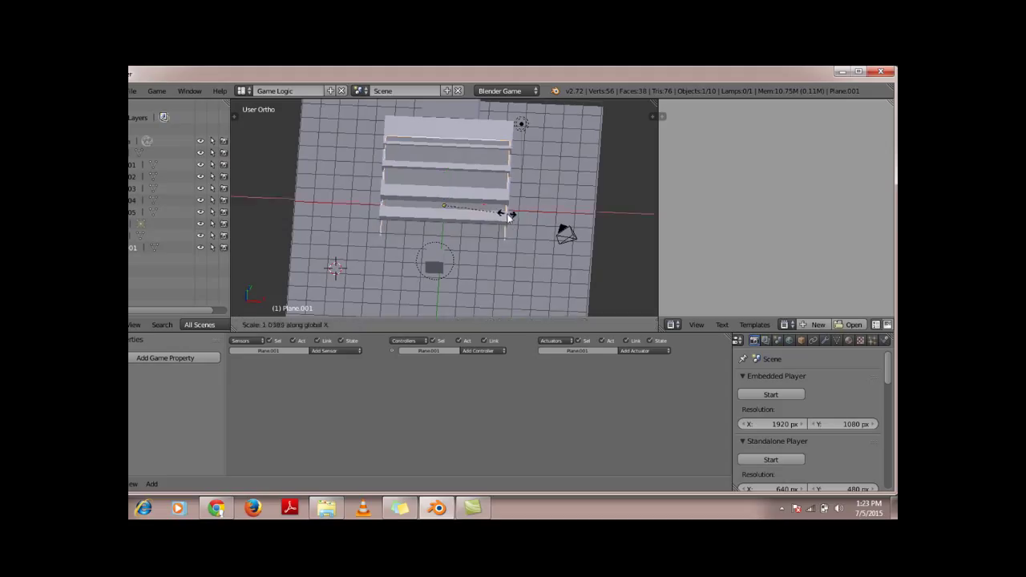
pyautogui.click(513, 216)
pyautogui.moveTo(542, 222)
pyautogui.mouseDown(button='middle')
pyautogui.moveTo(414, 203)
pyautogui.moveTo(435, 174)
pyautogui.moveTo(526, 232)
pyautogui.moveTo(447, 213)
pyautogui.mouseUp(button='middle')
pyautogui.scroll(5, 447, 210)
pyautogui.scroll(-3, 449, 210)
pyautogui.rightClick(478, 184)
pyautogui.rightClick(482, 185)
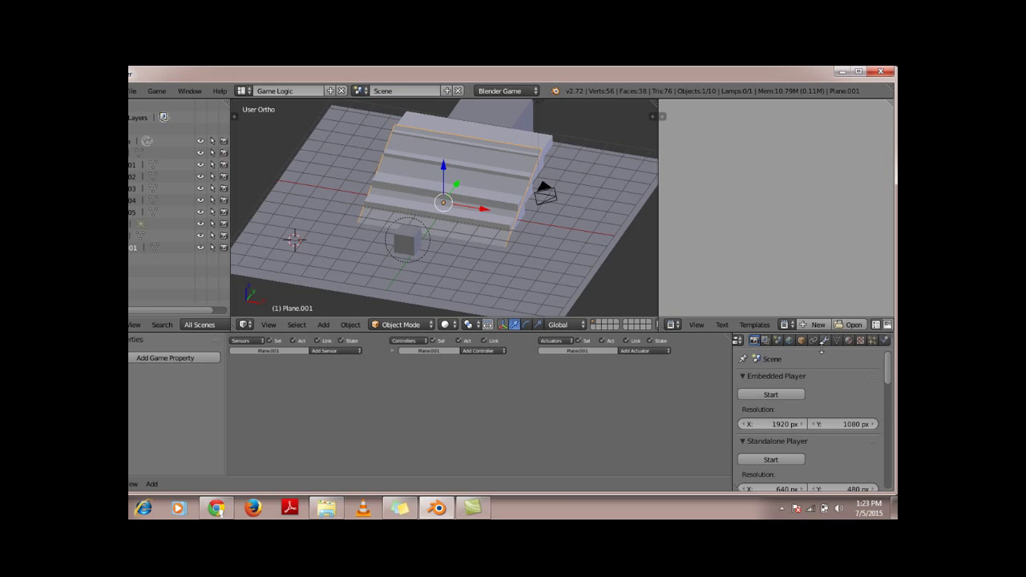
# Keep Plane.001's physics type Static and enable its Actor option
pyautogui.click(885, 342)
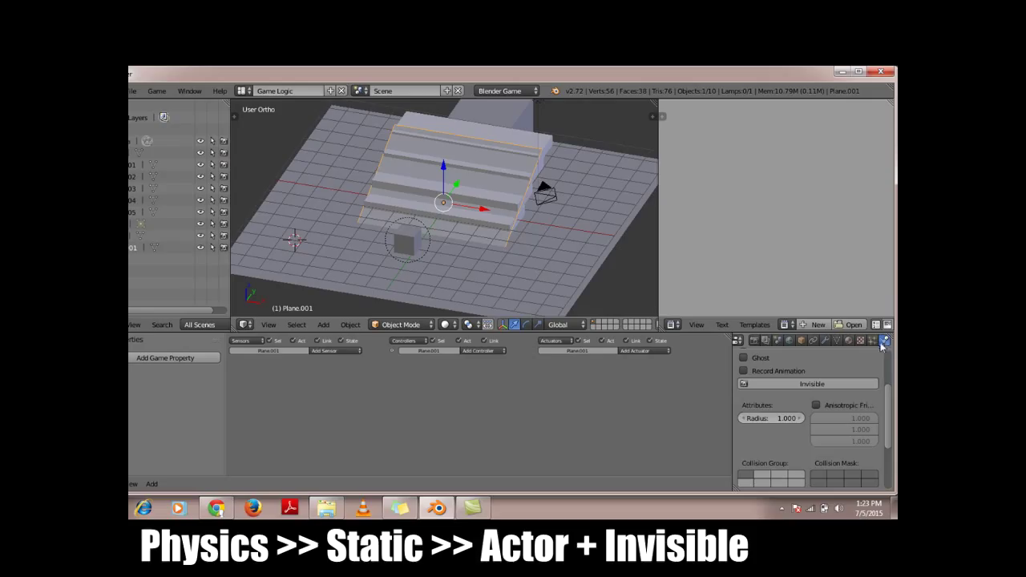
pyautogui.scroll(3, 842, 358)
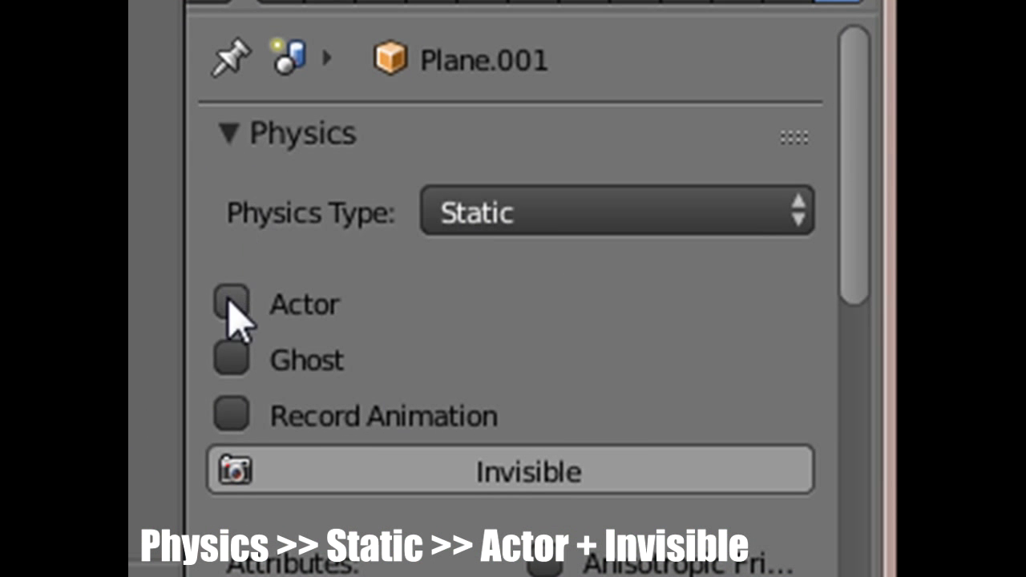
pyautogui.click(233, 305)
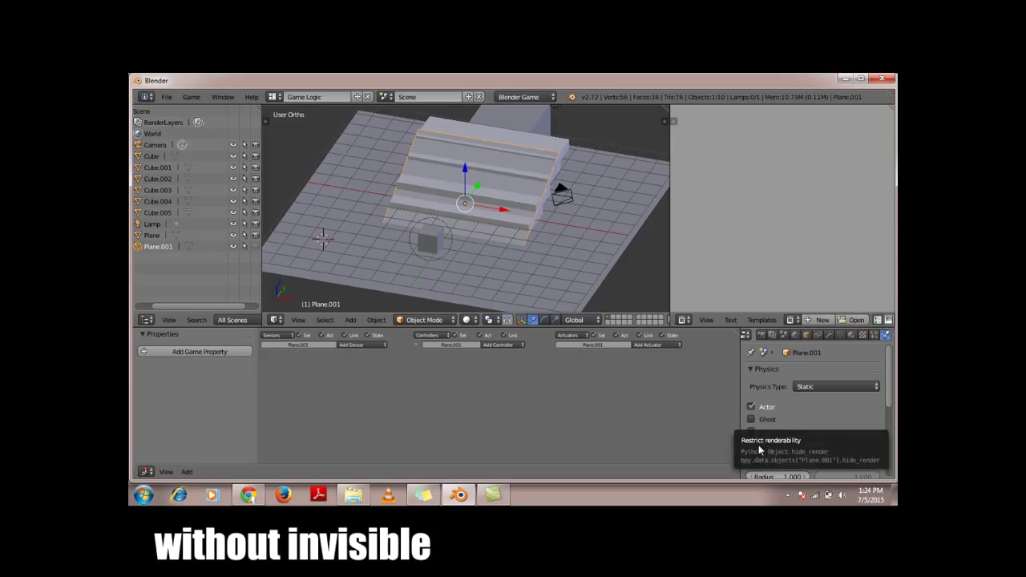
# Run the game in the embedded player from the Render tab, then stop it
pyautogui.click(761, 334)
pyautogui.click(777, 387)
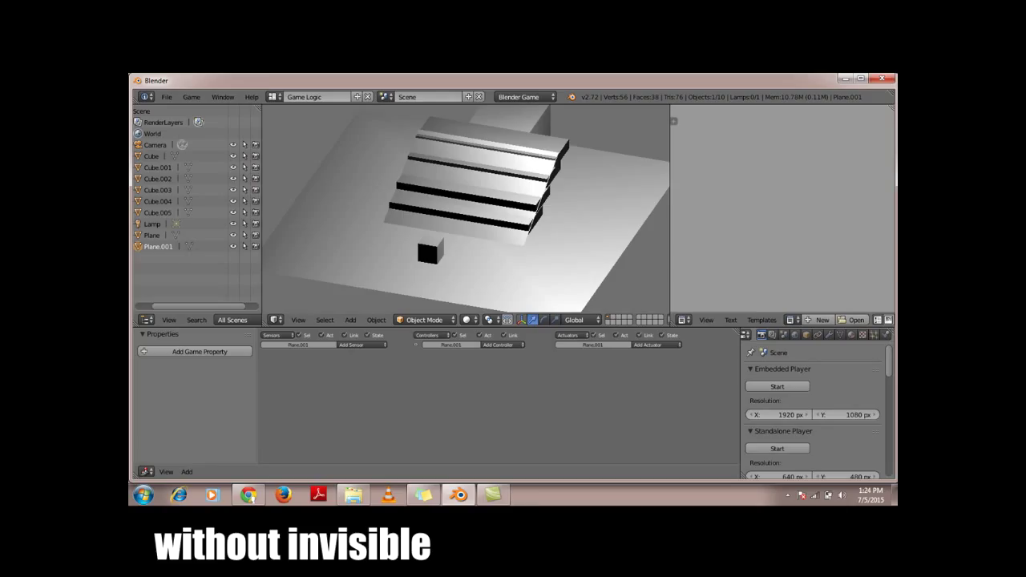
pyautogui.press('Escape')
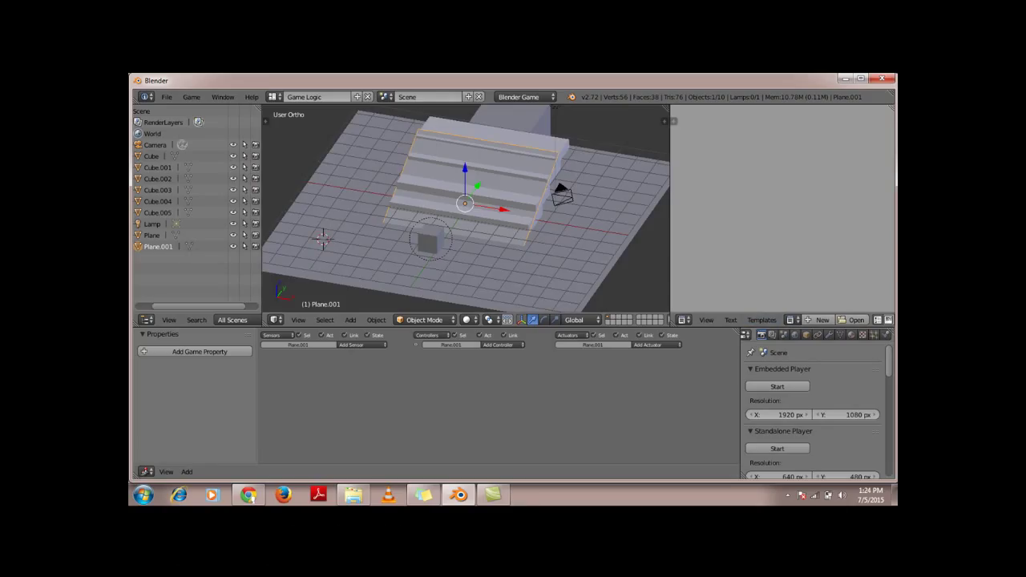
# Set the ramp plane to Invisible in its physics settings and test the game again with P
pyautogui.click(886, 336)
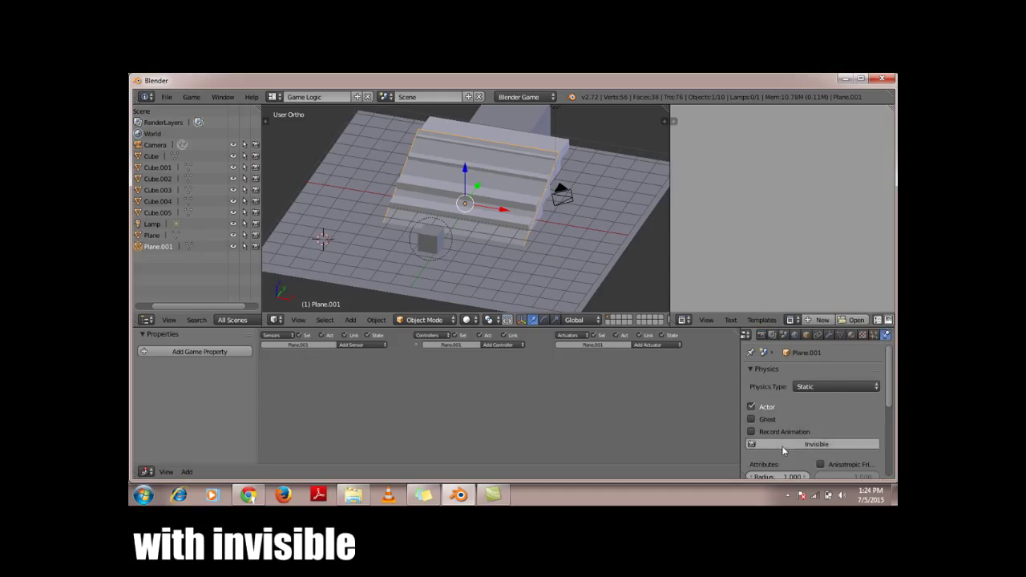
pyautogui.click(782, 445)
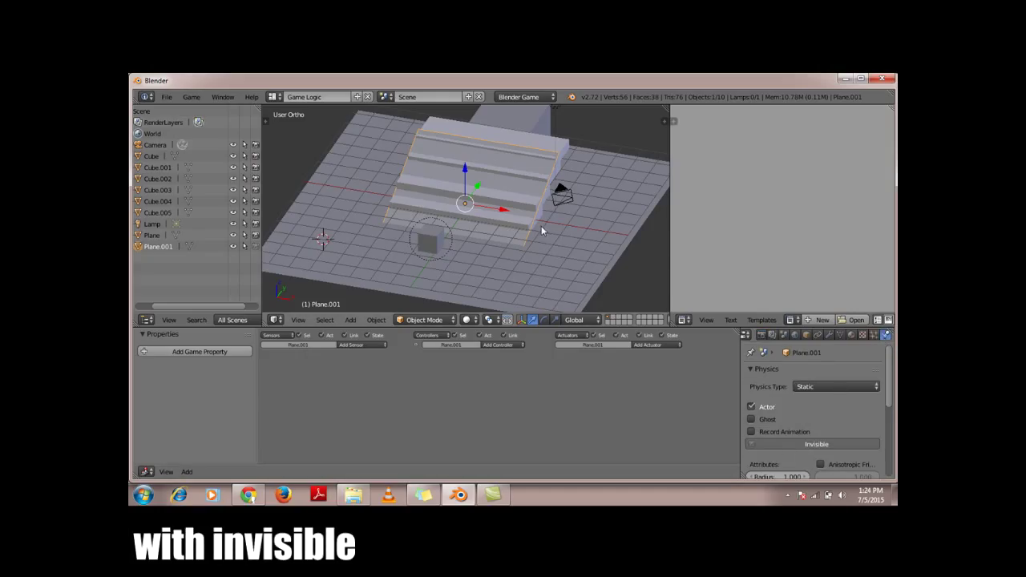
pyautogui.press('p')
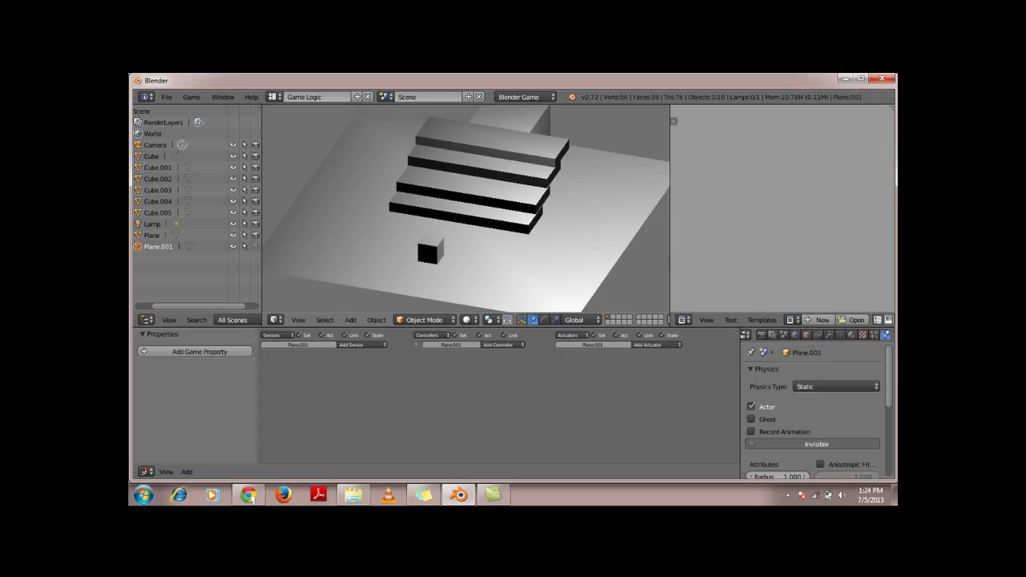
pyautogui.press('Escape')
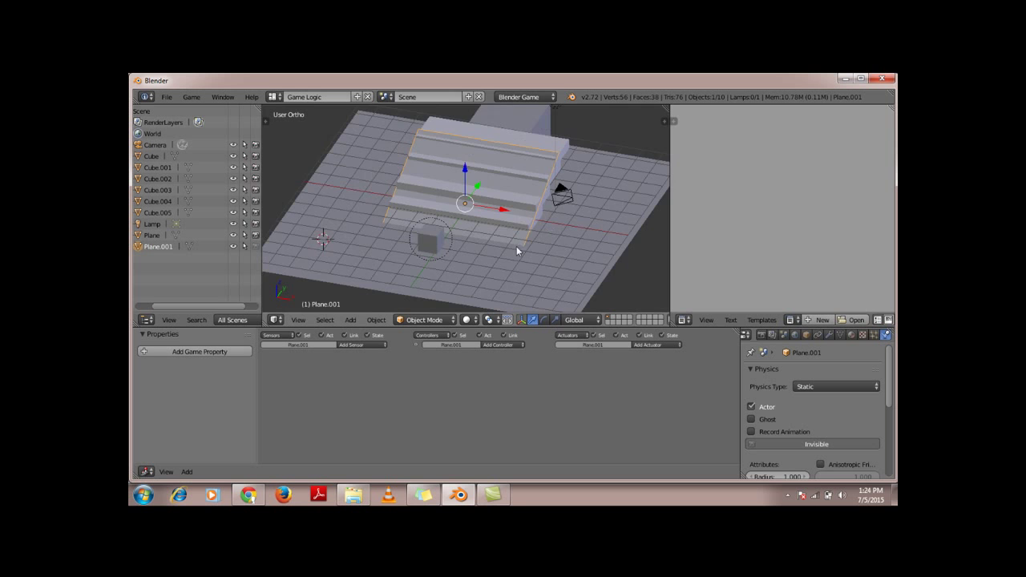
pyautogui.moveTo(514, 248)
pyautogui.mouseDown(button='middle')
pyautogui.moveTo(472, 243)
pyautogui.moveTo(417, 216)
pyautogui.moveTo(464, 235)
pyautogui.mouseUp(button='middle')
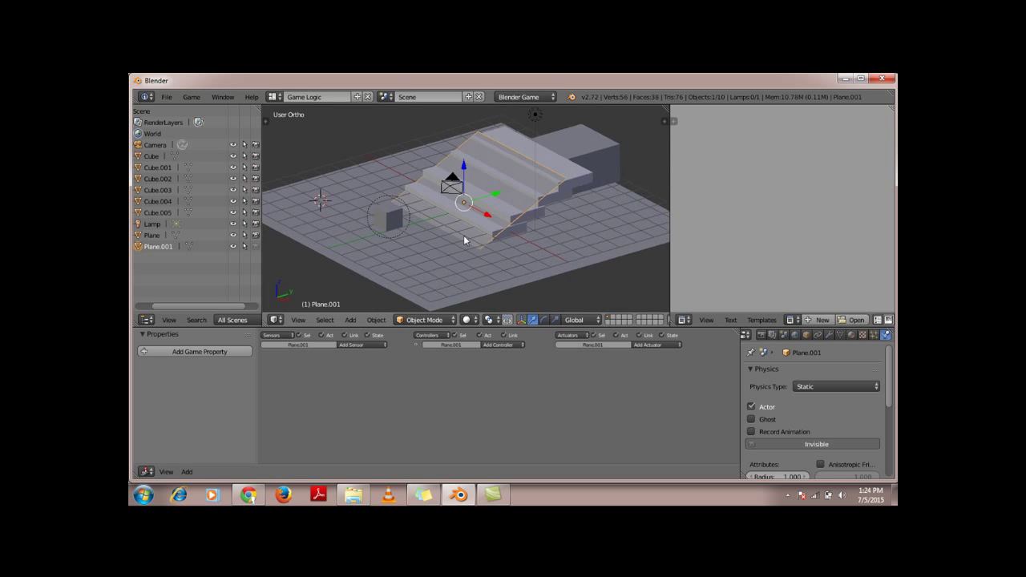
# Play the game and drive the cube with the Up arrow over the hidden ramp, then run it briefly again
pyautogui.click(760, 335)
pyautogui.click(774, 387)
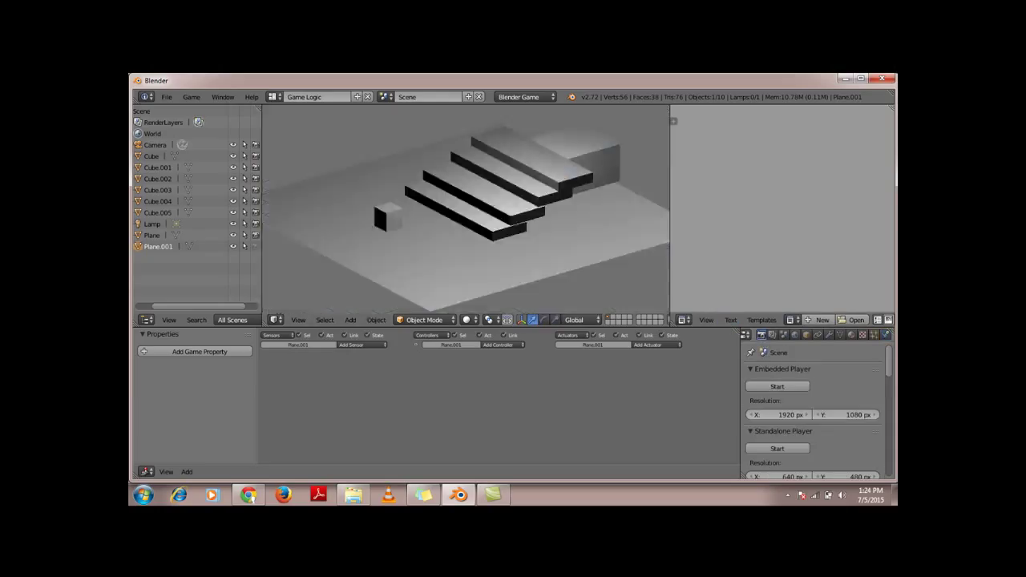
pyautogui.press('Up')
pyautogui.press('Up')
pyautogui.press('Escape')
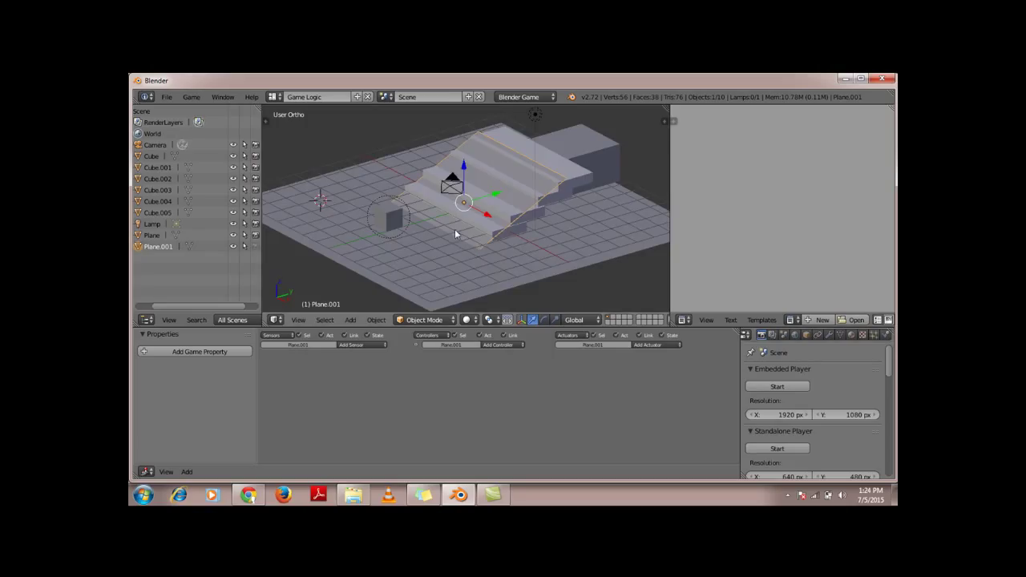
pyautogui.press('p')
pyautogui.press('Escape')
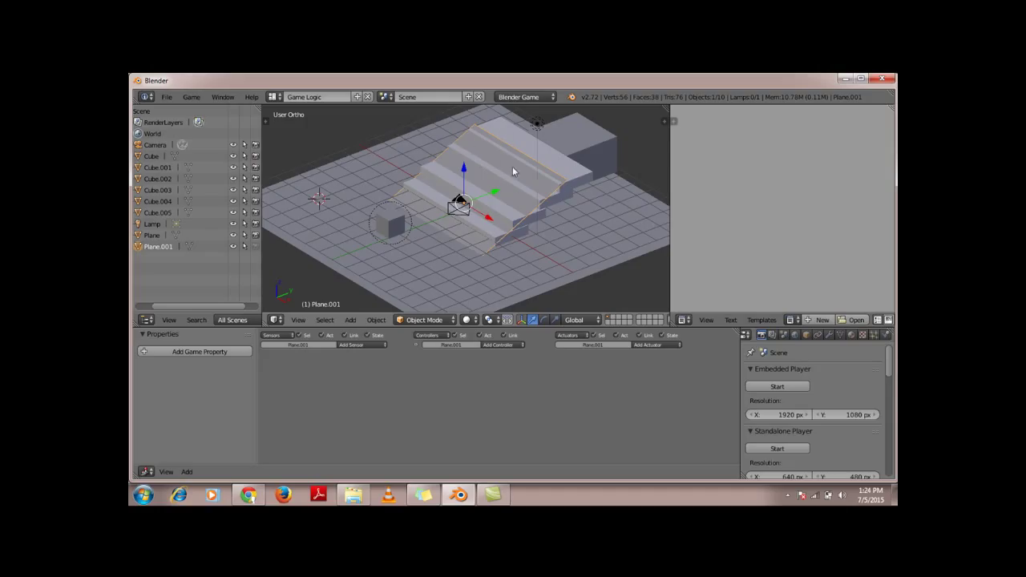
# Orbit and zoom to a low side view of the stairs and select the bottom step, Cube
pyautogui.moveTo(513, 171); pyautogui.dragTo(471, 183, button='middle')
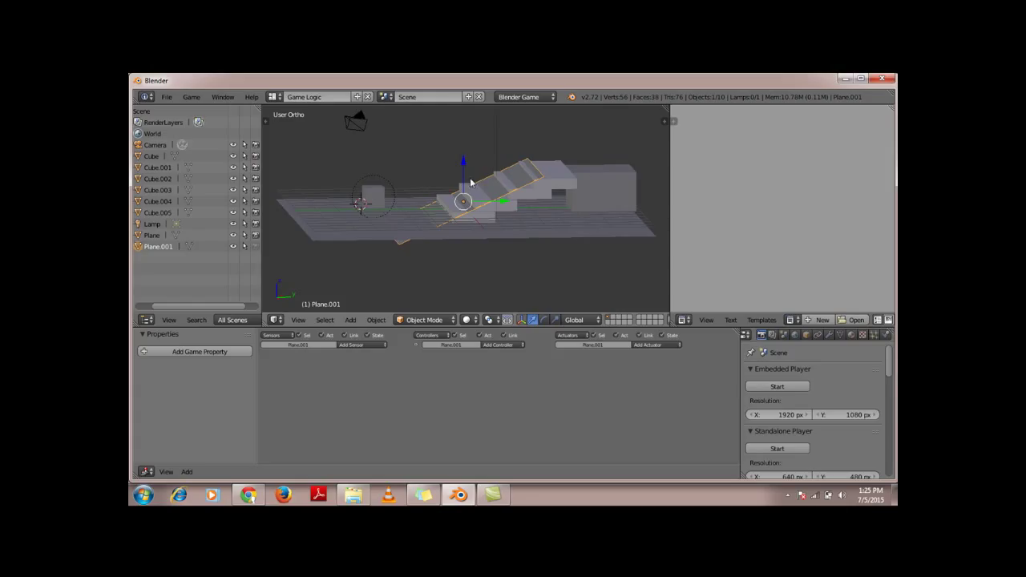
pyautogui.moveTo(477, 221); pyautogui.dragTo(472, 205, button='middle')
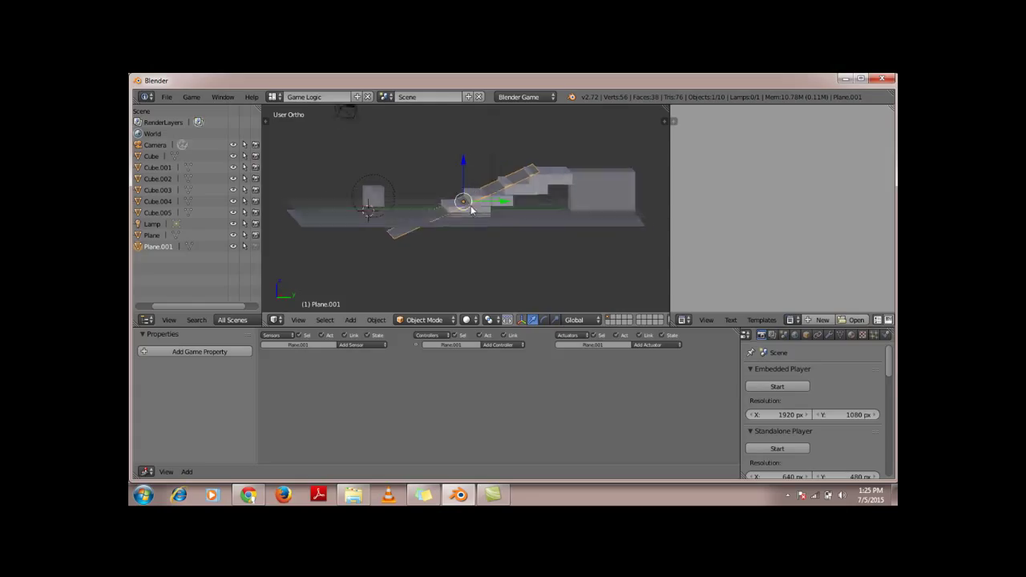
pyautogui.scroll(3, 472, 205)
pyautogui.scroll(2, 472, 205)
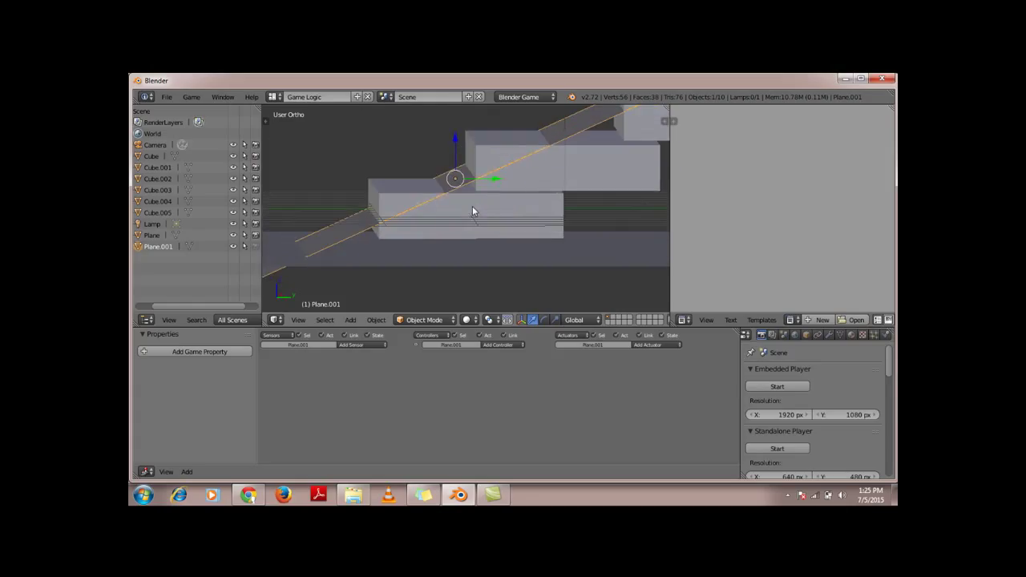
pyautogui.rightClick(478, 202)
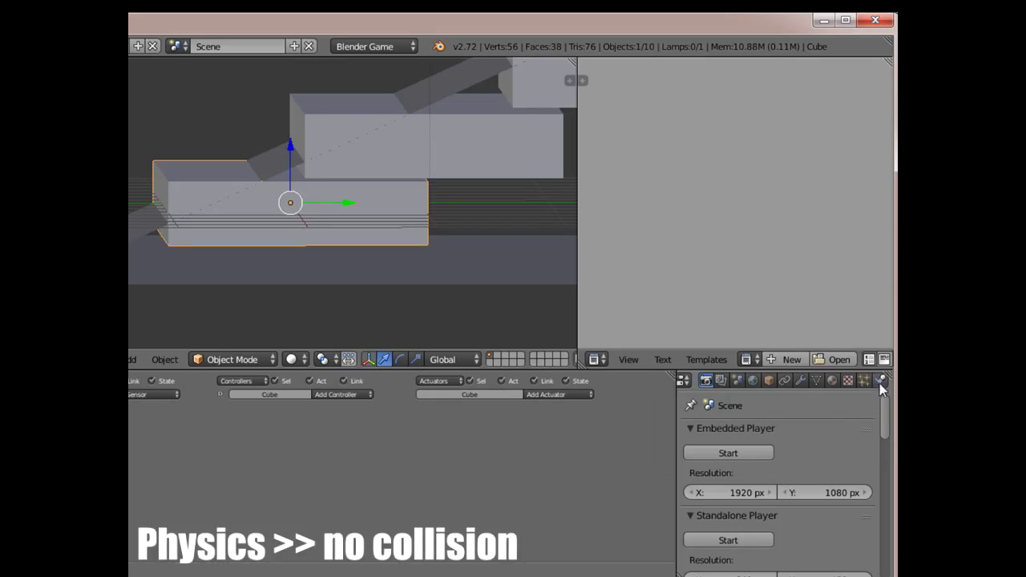
# Set the Physics Type of stair blocks Cube and Cube.001 to No Collision
pyautogui.click(879, 383)
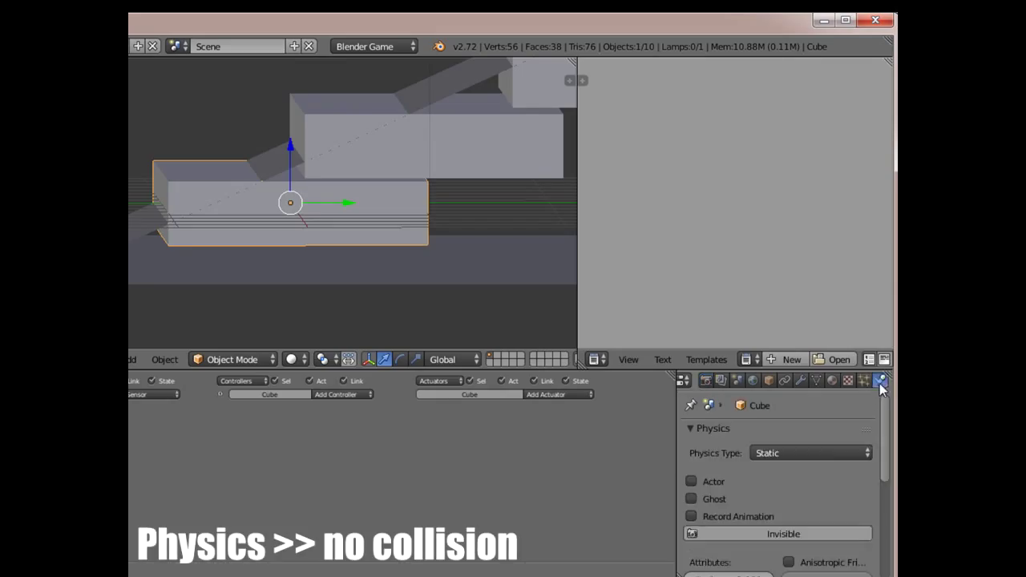
pyautogui.click(808, 456)
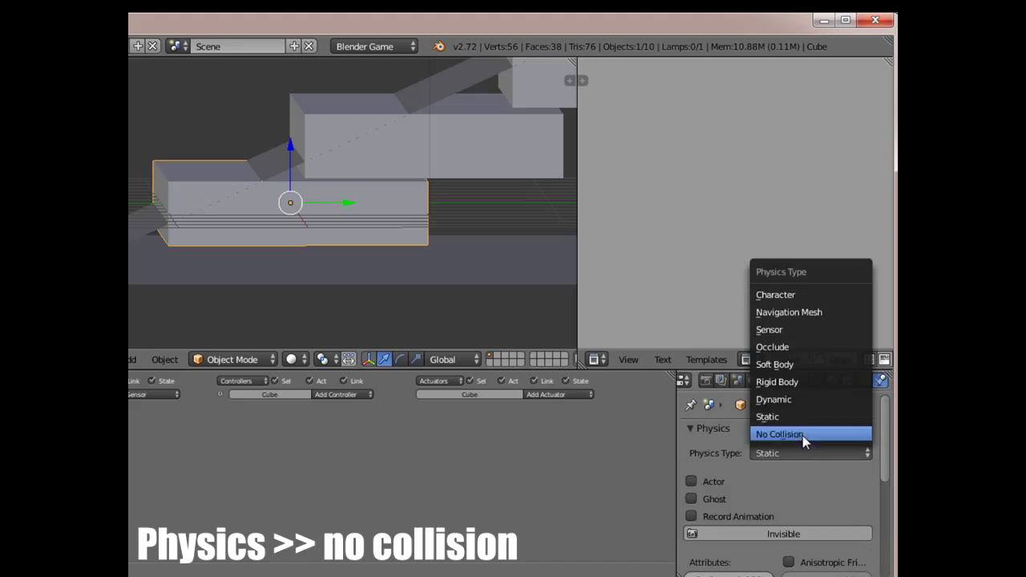
pyautogui.click(803, 436)
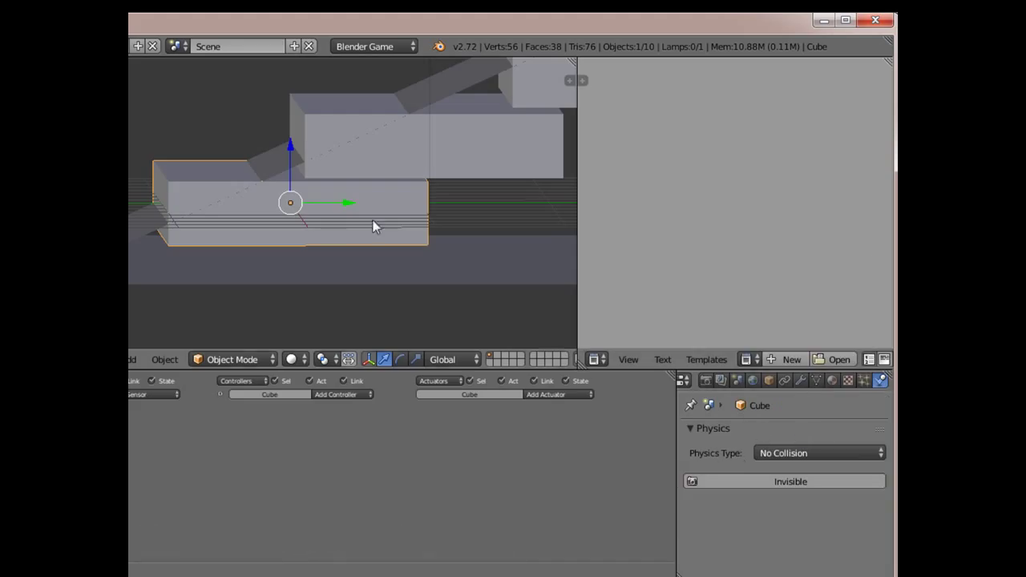
pyautogui.rightClick(487, 133)
pyautogui.click(784, 454)
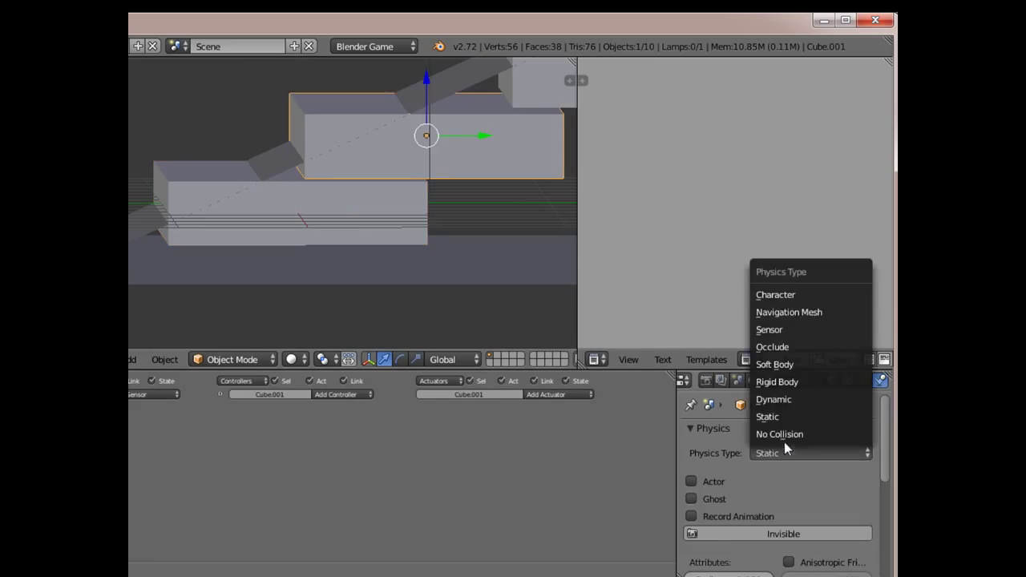
pyautogui.click(776, 433)
# Check the upper stair blocks Cube.002 and Cube.003, orbiting to view the stairs from above
pyautogui.scroll(-3, 416, 154)
pyautogui.rightClick(461, 133)
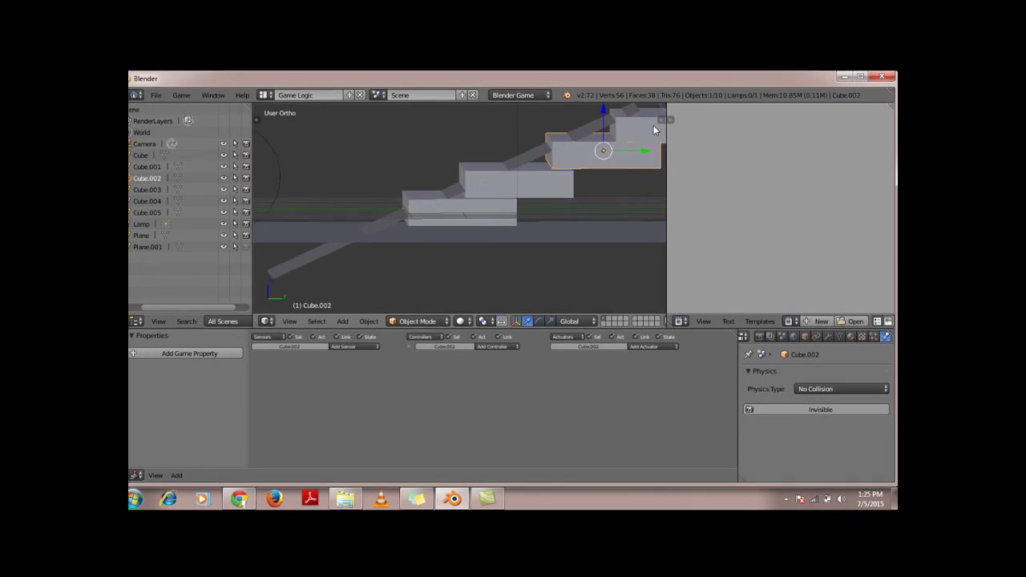
pyautogui.rightClick(646, 142)
pyautogui.moveTo(586, 189); pyautogui.dragTo(587, 198, button='middle')
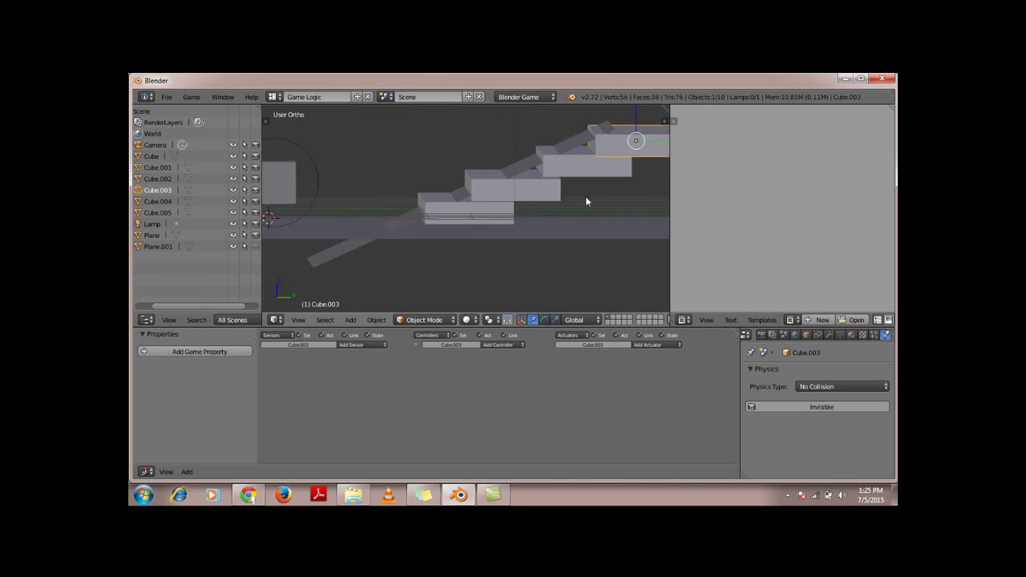
pyautogui.scroll(-2, 588, 198)
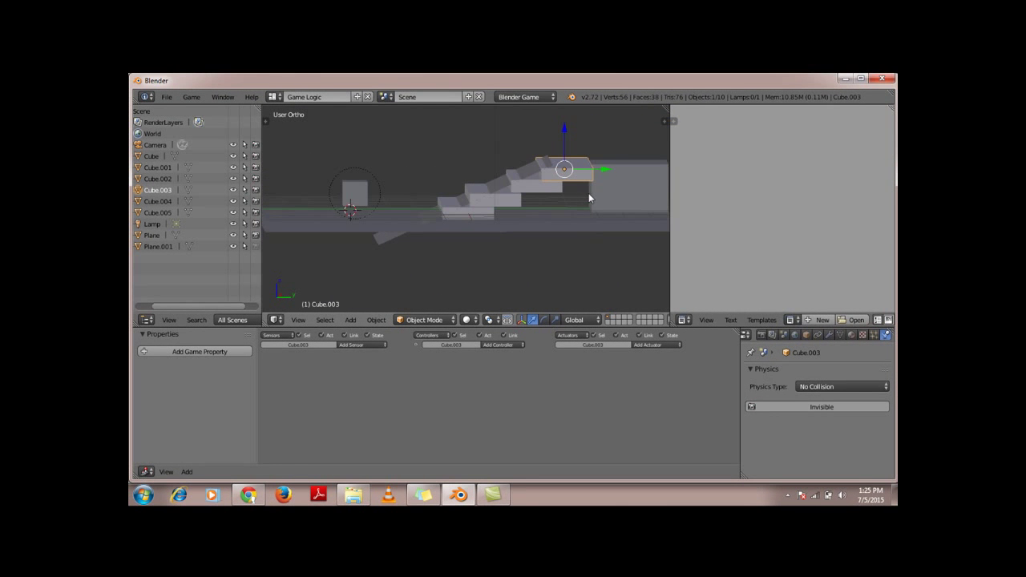
pyautogui.moveTo(576, 190); pyautogui.dragTo(582, 189, button='middle')
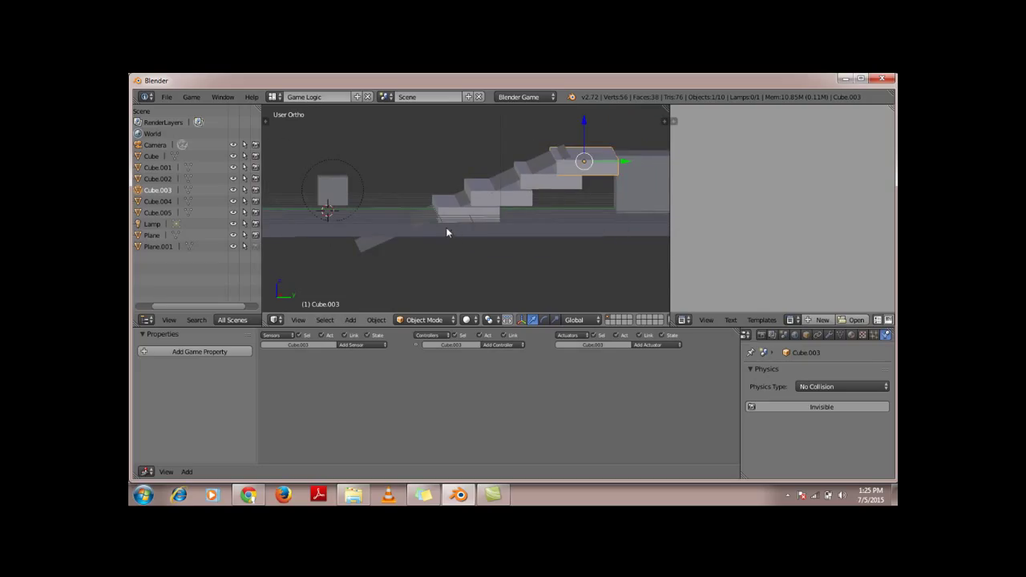
pyautogui.moveTo(447, 232); pyautogui.dragTo(537, 263, button='middle')
pyautogui.scroll(-1, 536, 259)
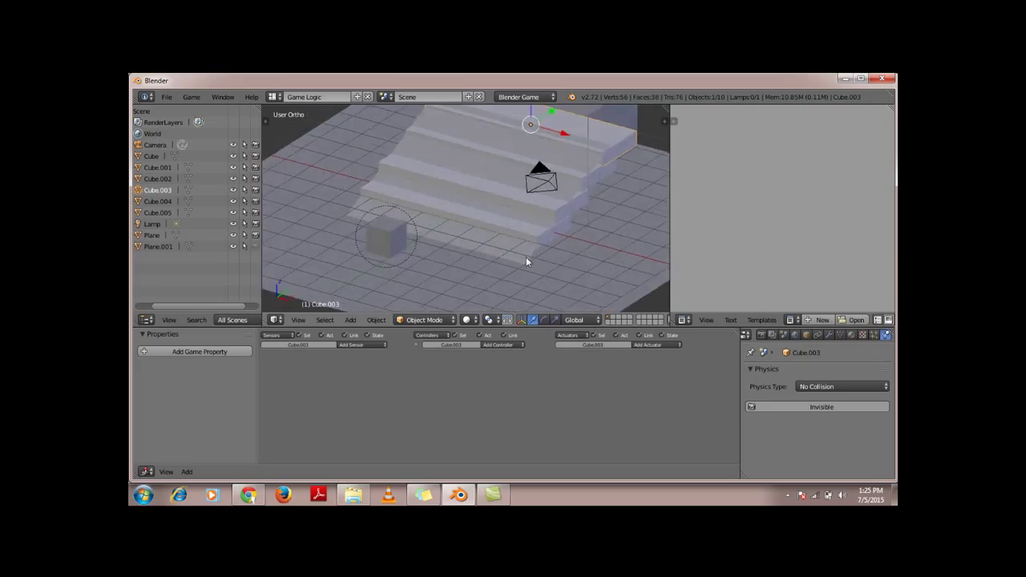
pyautogui.scroll(-2, 526, 257)
pyautogui.click(761, 335)
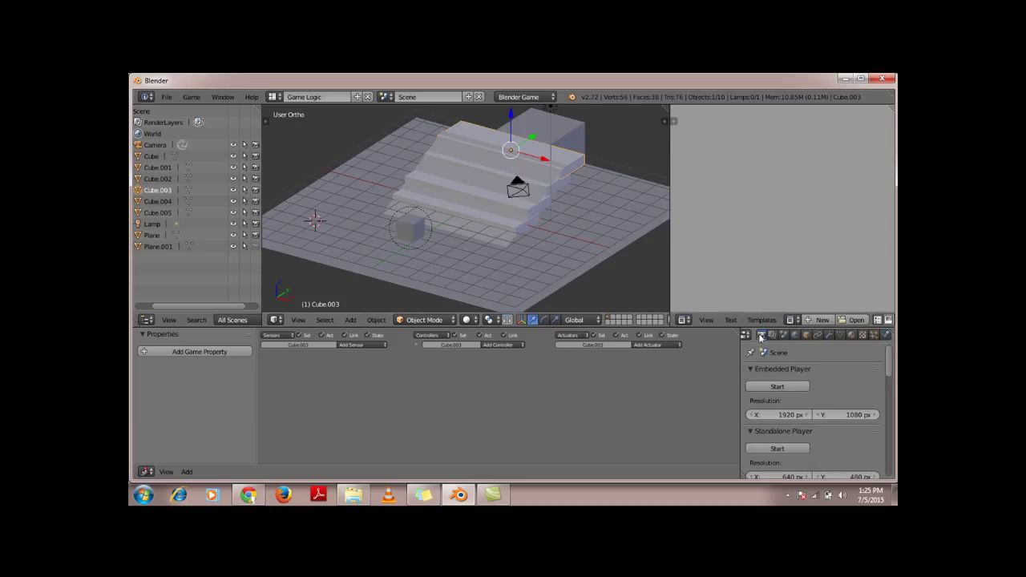
pyautogui.click(775, 389)
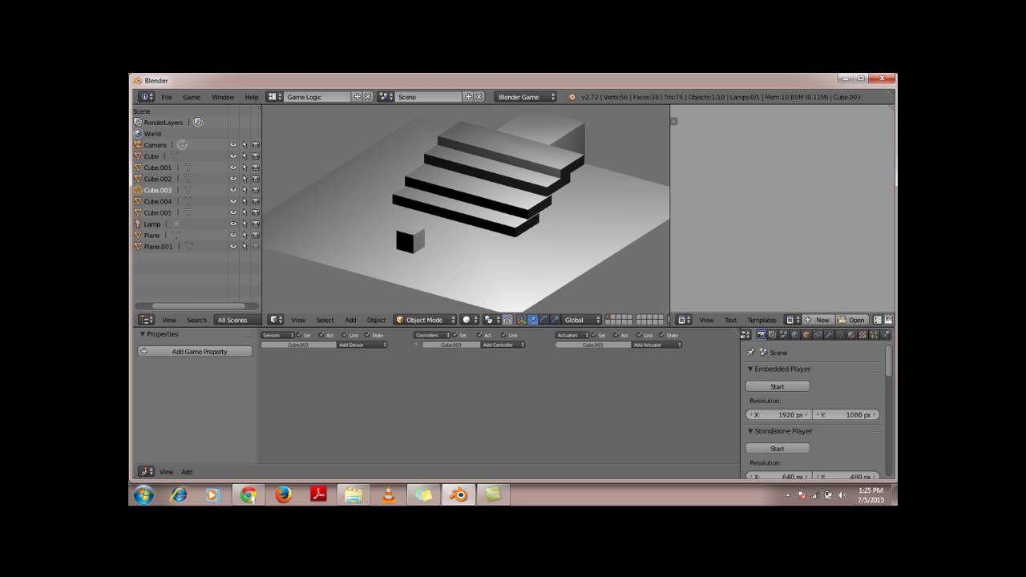
pyautogui.press('Up')
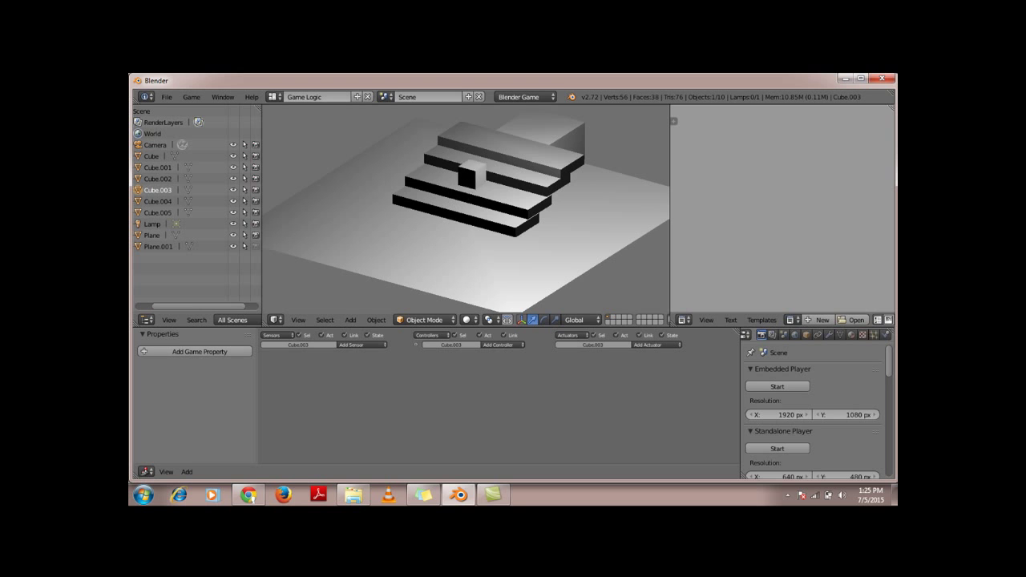
pyautogui.press('Down')
pyautogui.press('Up')
pyautogui.press('Down')
pyautogui.press('Up')
pyautogui.press('Down')
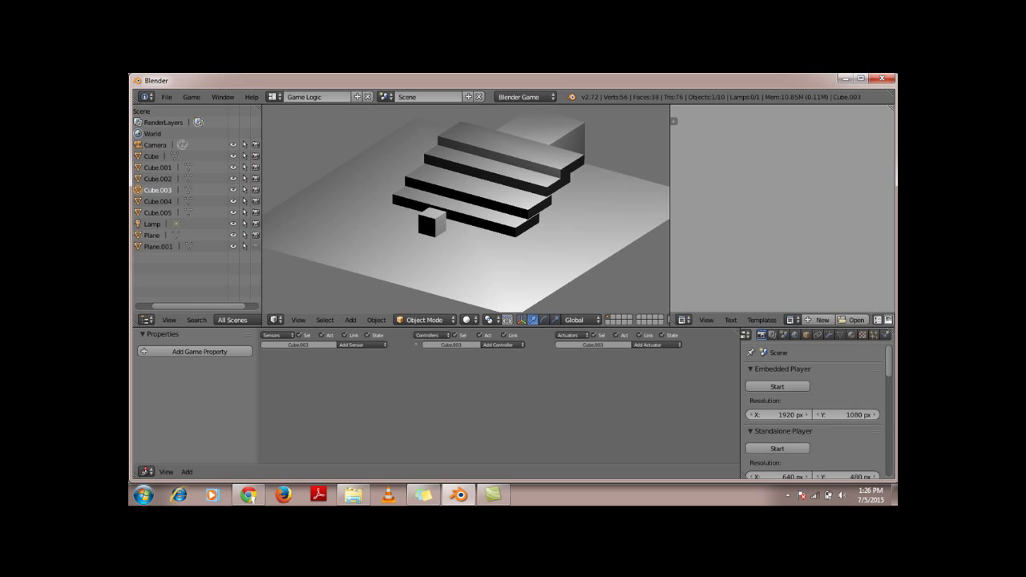
pyautogui.press('Escape')
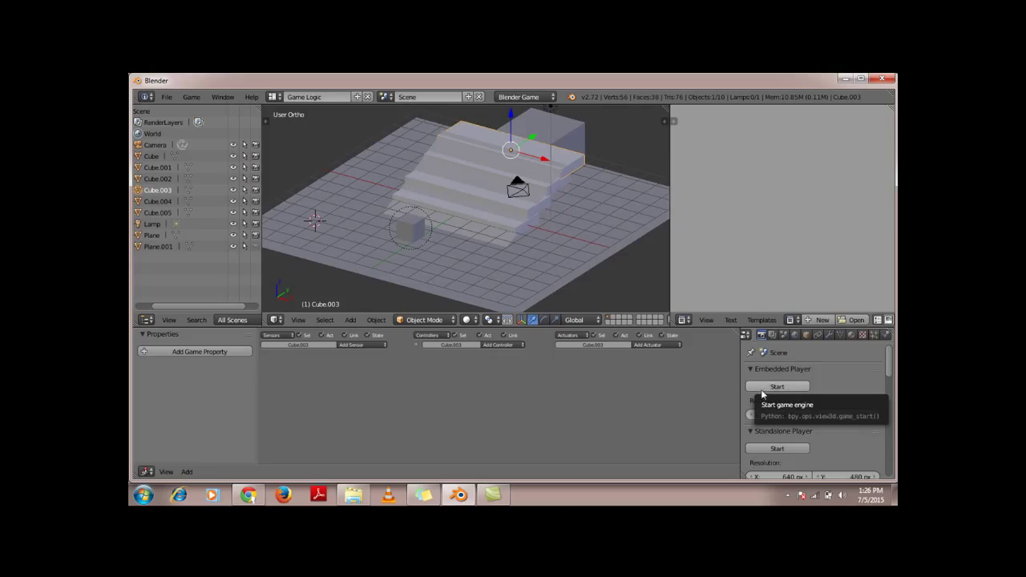
# Select Cube.005 and set its Physics Type to Character with Actor ticked
pyautogui.rightClick(414, 235)
pyautogui.rightClick(414, 235)
pyautogui.moveTo(463, 240); pyautogui.dragTo(399, 217, button='middle')
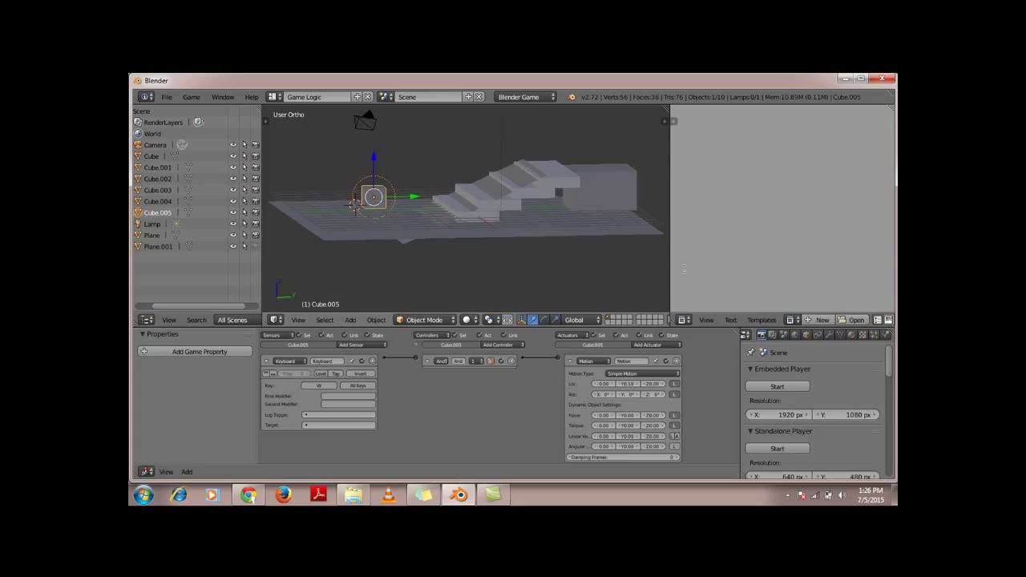
pyautogui.click(886, 336)
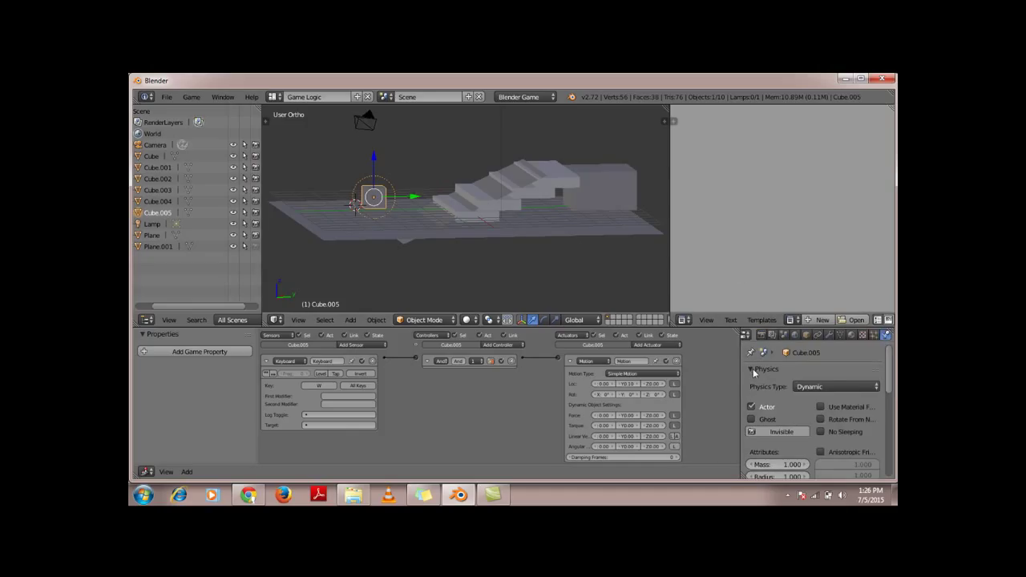
pyautogui.click(838, 385)
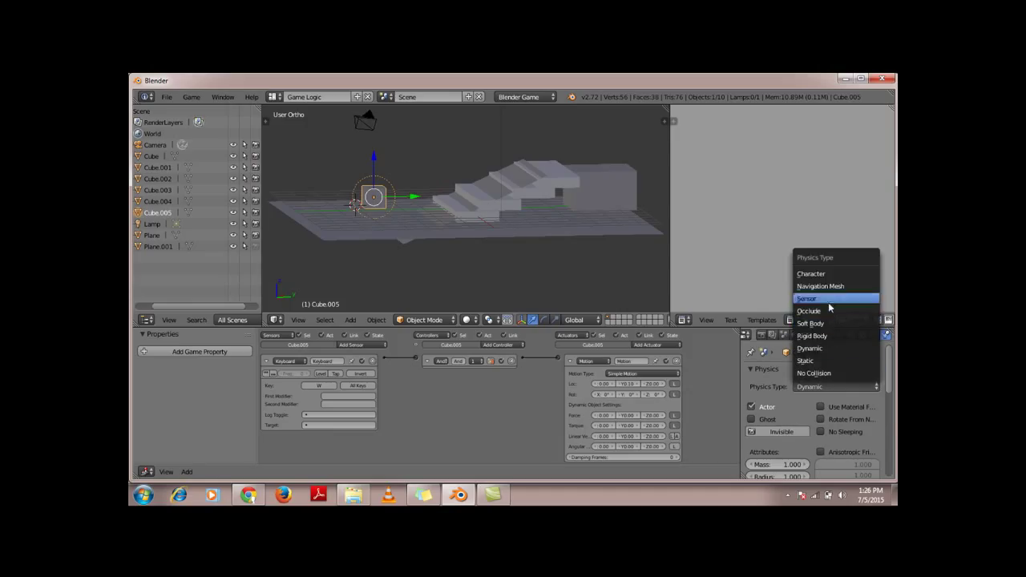
pyautogui.click(824, 274)
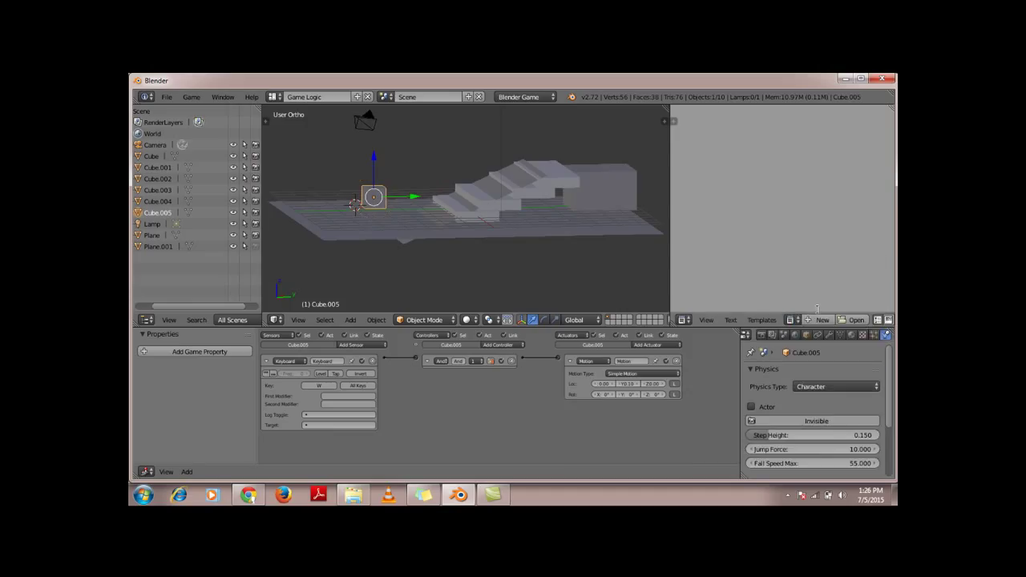
pyautogui.click(751, 408)
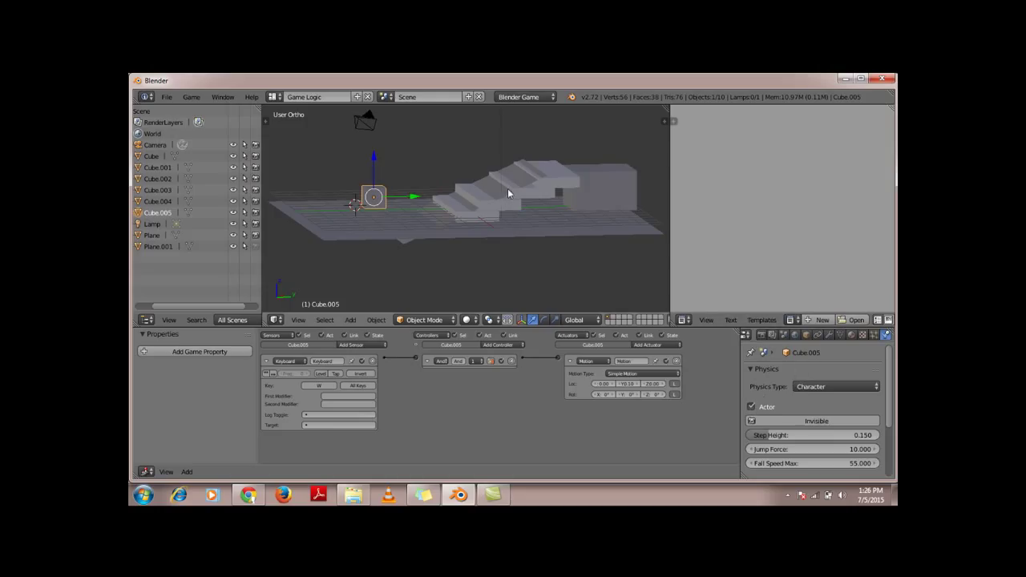
pyautogui.press('p')
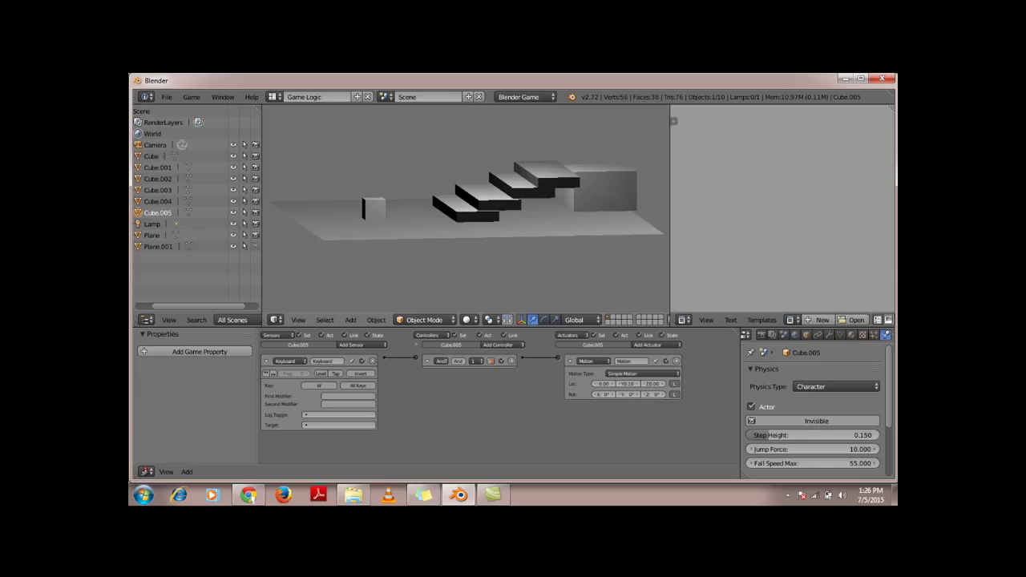
pyautogui.press('w')
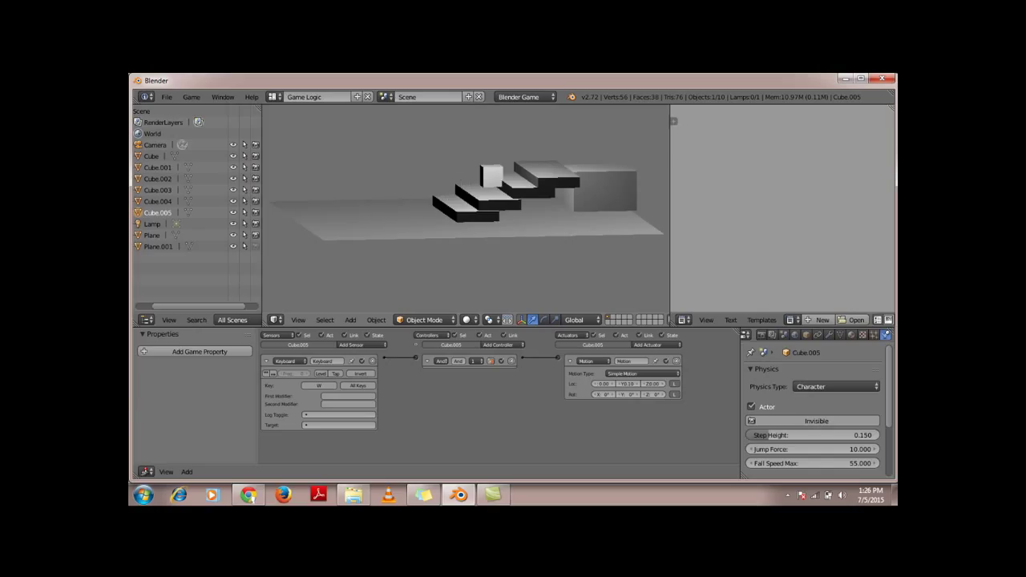
pyautogui.press('w')
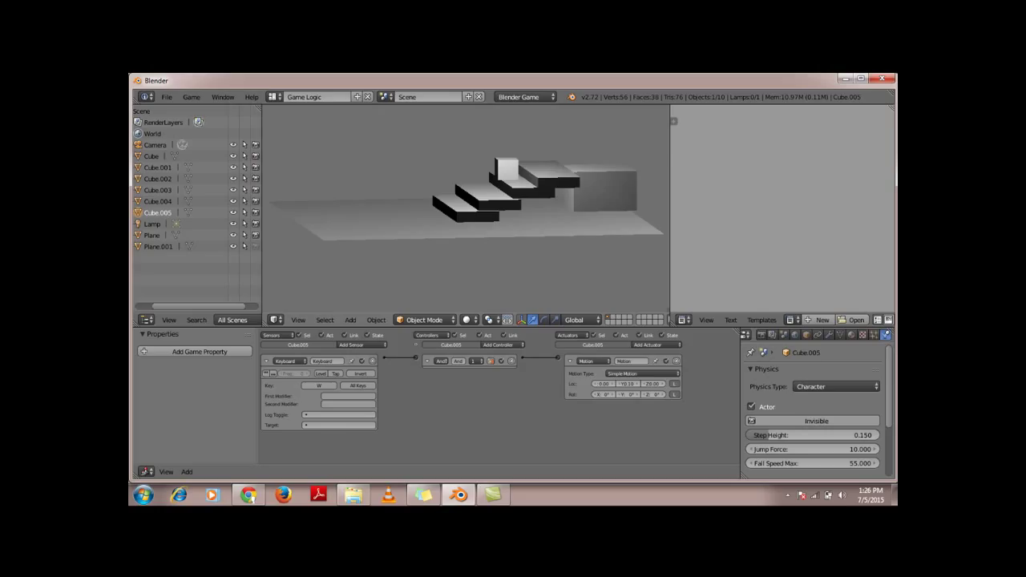
pyautogui.press('Escape')
pyautogui.press('p')
pyautogui.press('w')
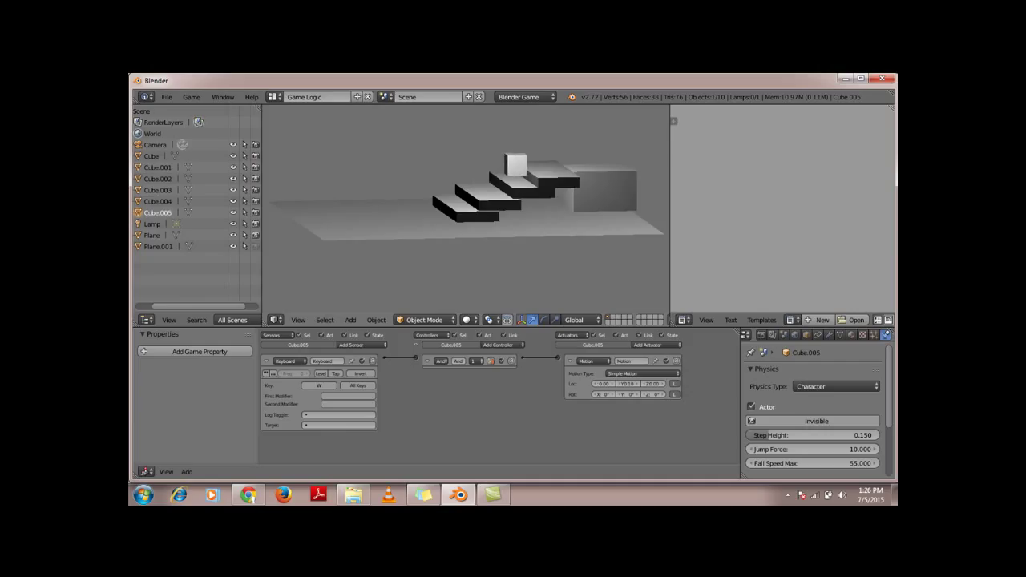
pyautogui.press('Escape')
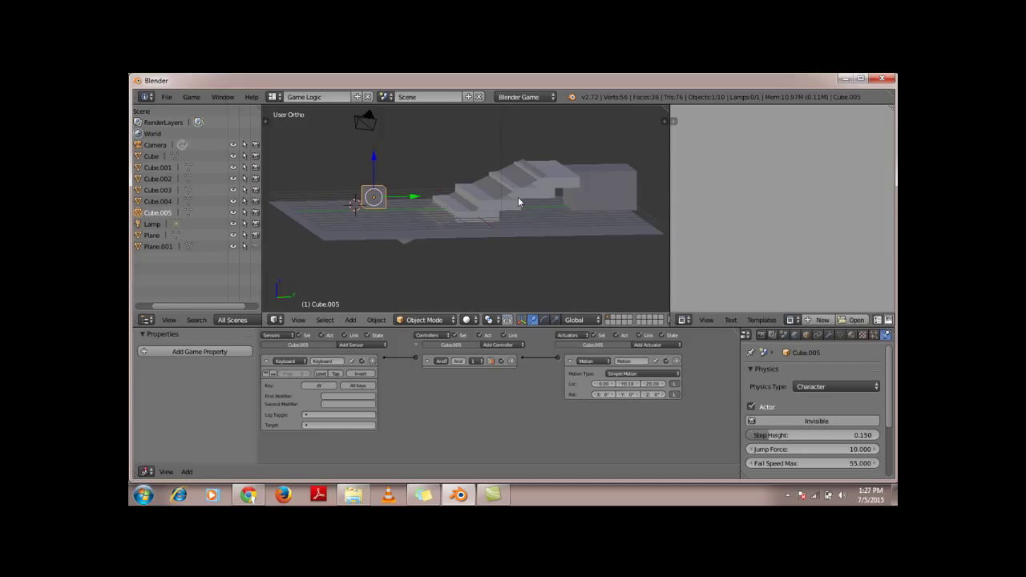